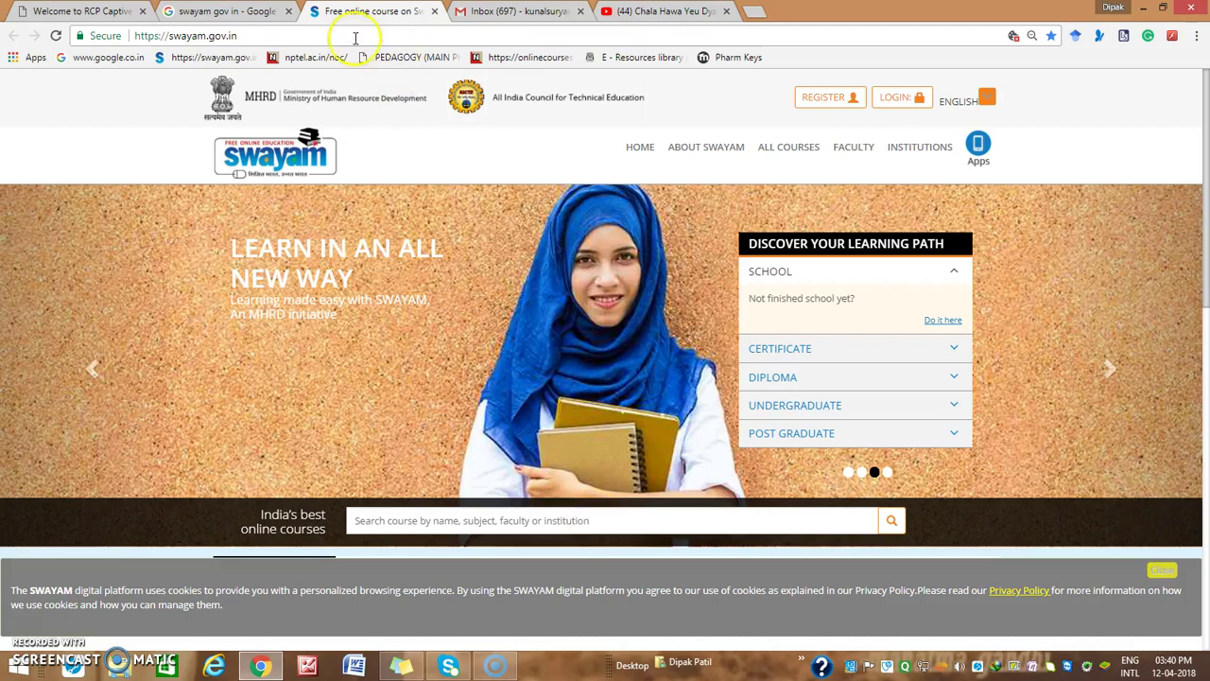
# Cycle through the Google results and mail tabs back to SWAYAM and go to its login page
pyautogui.click(227, 12)
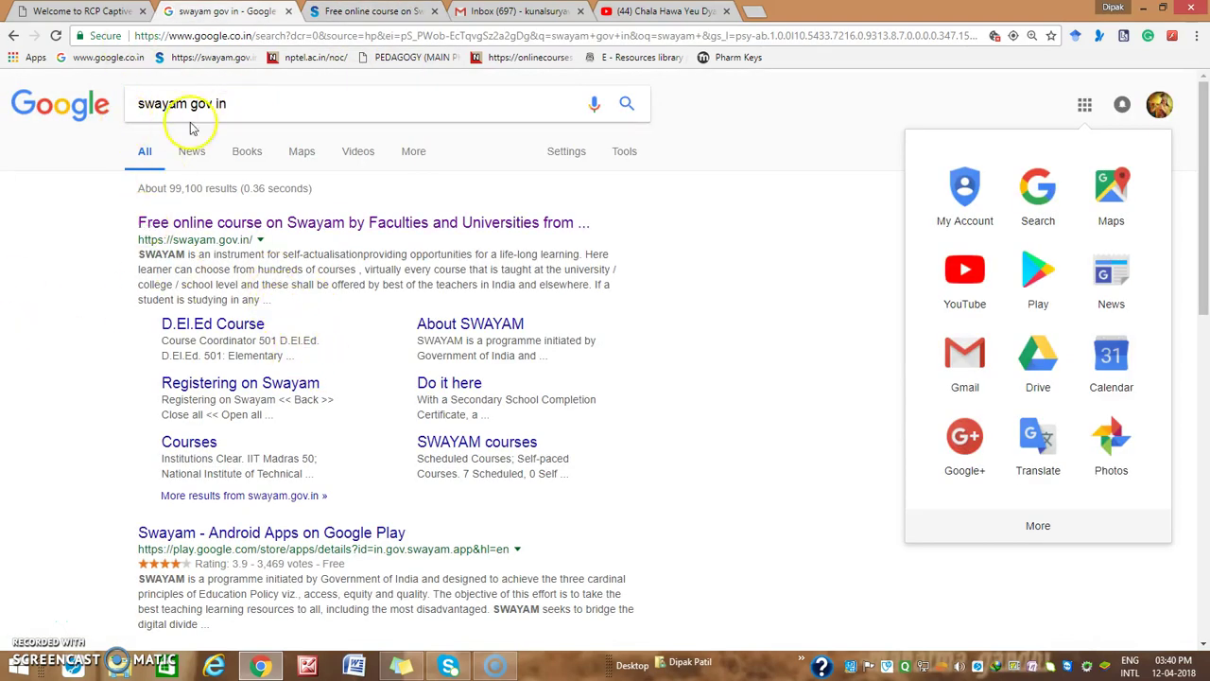
pyautogui.click(359, 12)
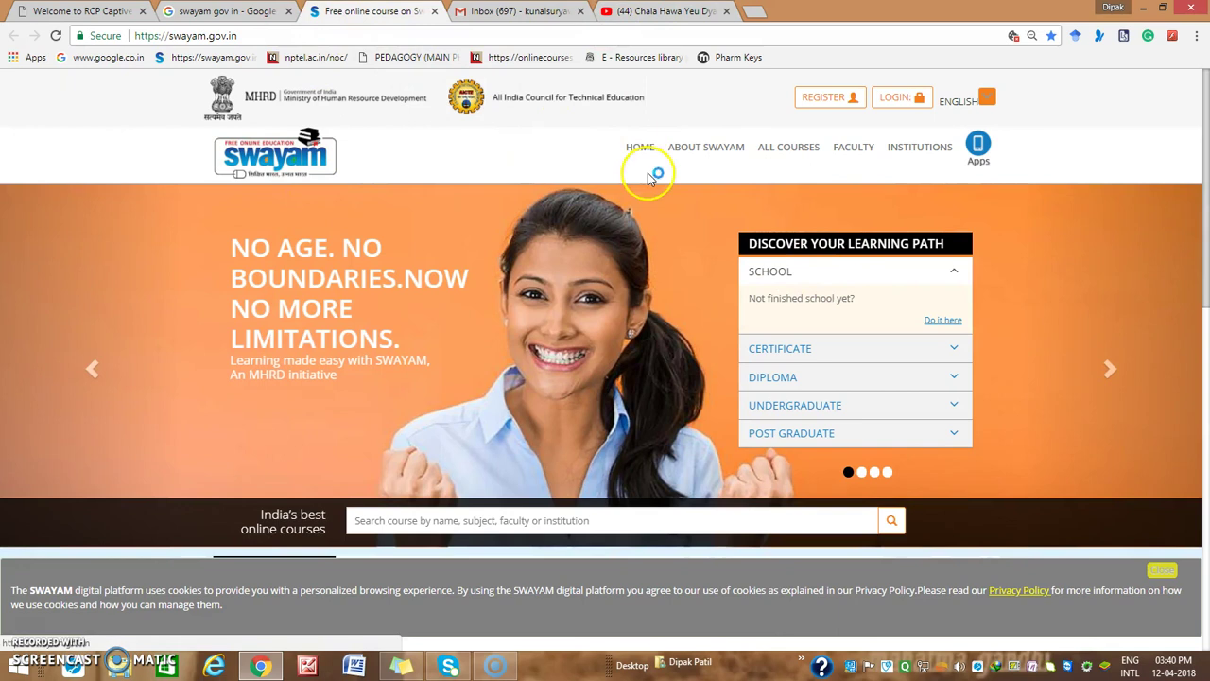
pyautogui.click(515, 11)
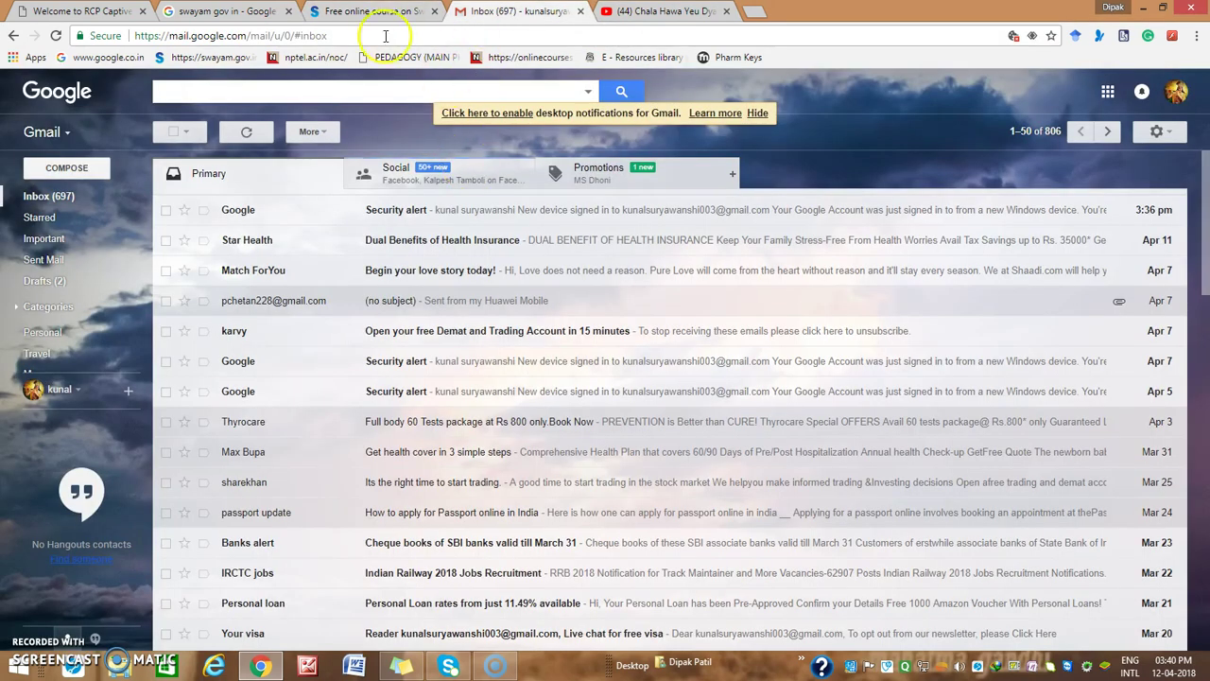
pyautogui.click(368, 12)
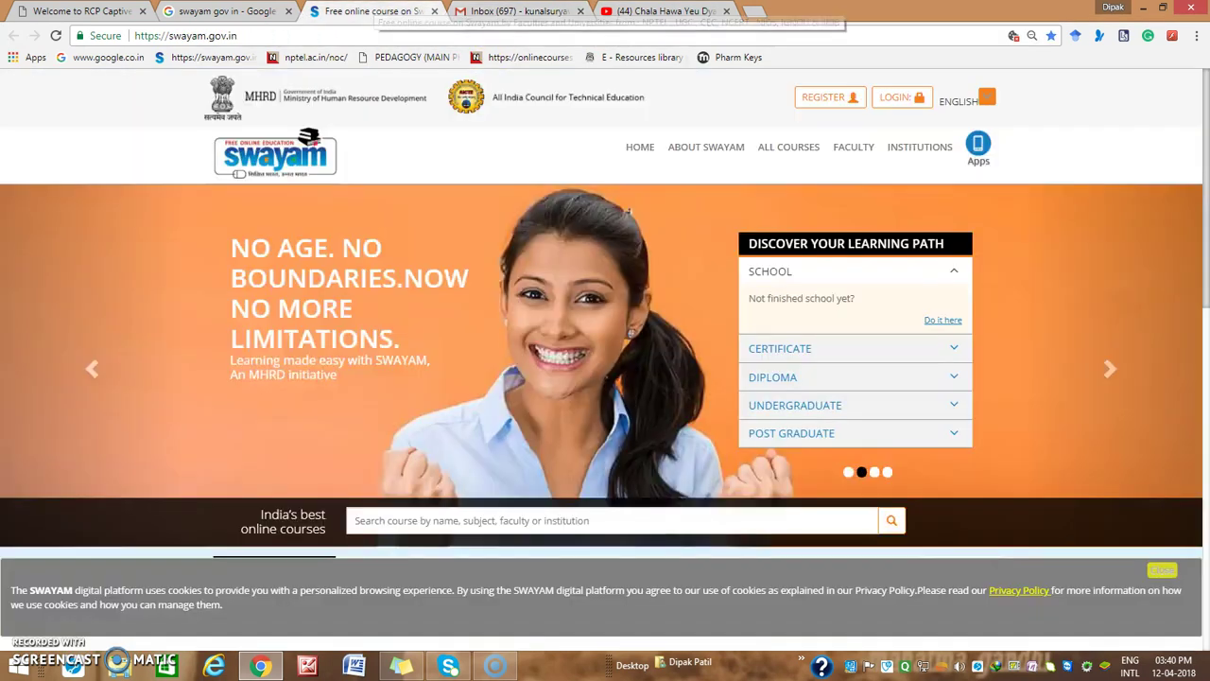
pyautogui.click(892, 98)
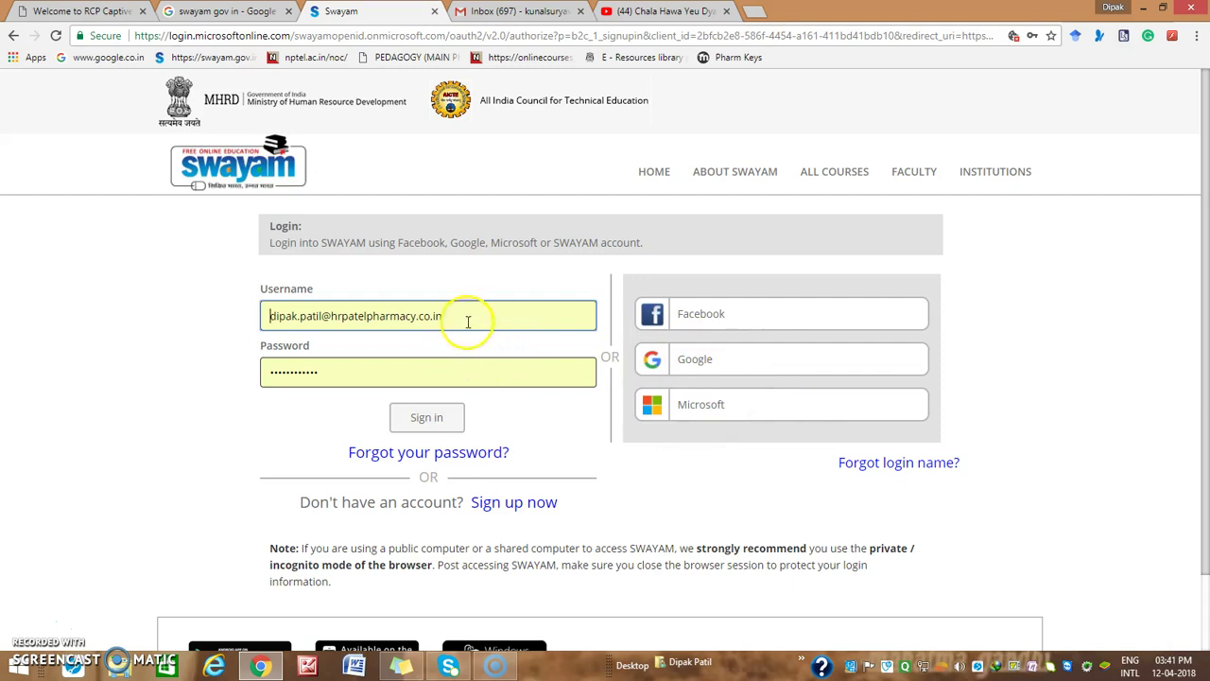
# Clear the prefilled username and password from the SWAYAM login form
pyautogui.moveTo(467, 320); pyautogui.dragTo(155, 335)
pyautogui.press('BackSpace')
pyautogui.doubleClick(365, 371)
pyautogui.press('BackSpace')
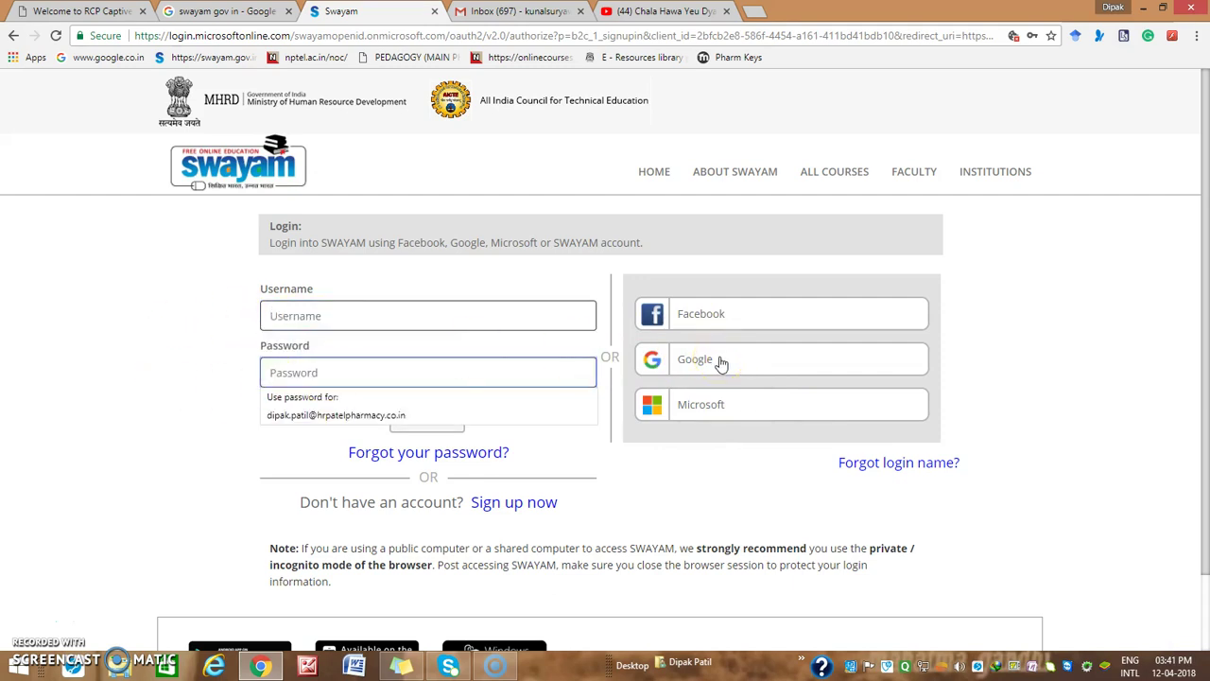
# After a glance at the mail tab, choose Google as the SWAYAM login method
pyautogui.click(516, 11)
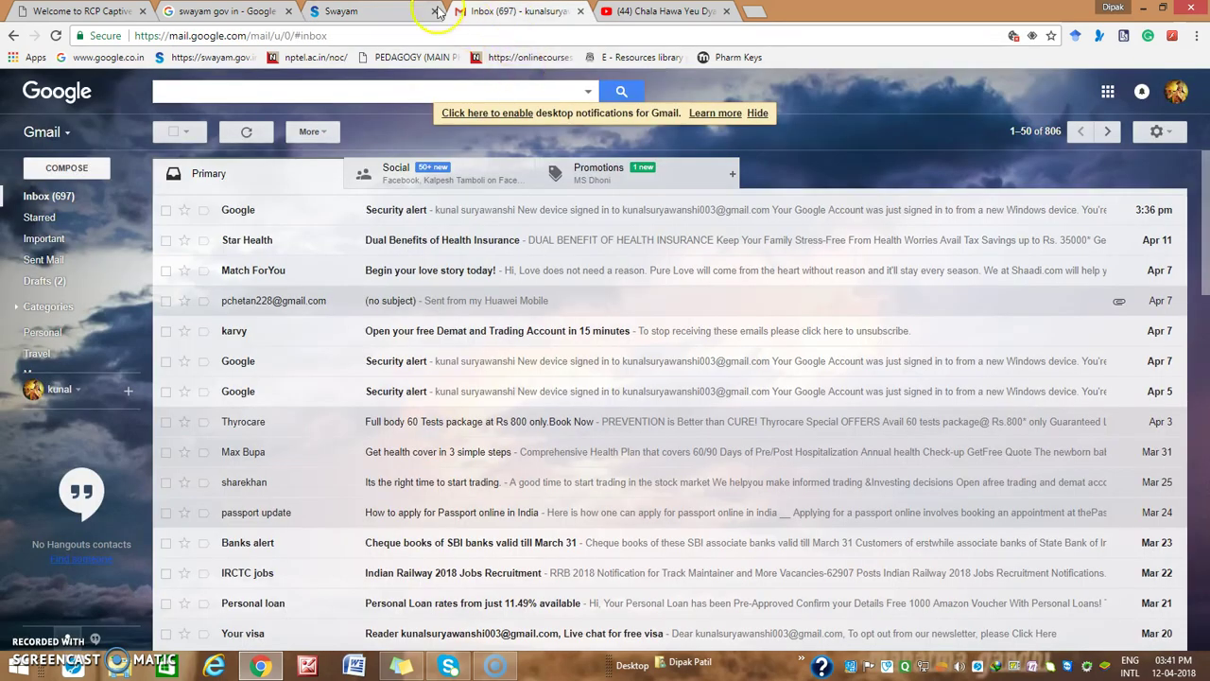
pyautogui.click(437, 11)
pyautogui.click(724, 365)
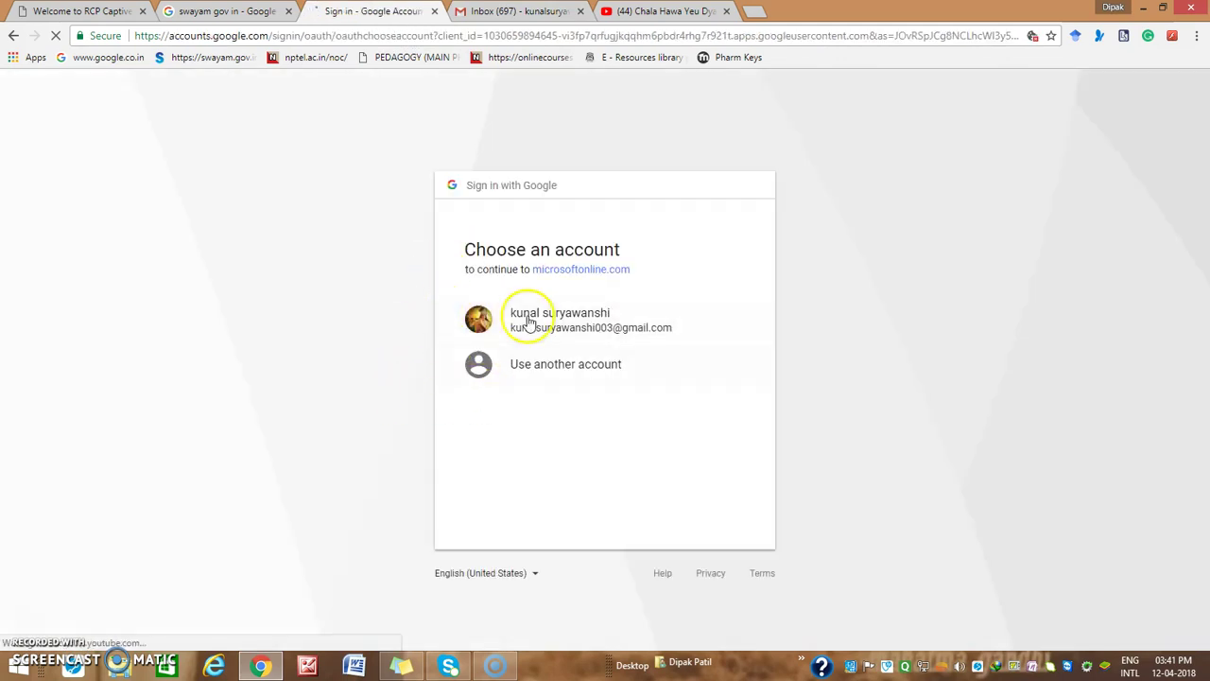
# Pick the existing Google account and confirm the prefilled name and e-mail details
pyautogui.click(530, 317)
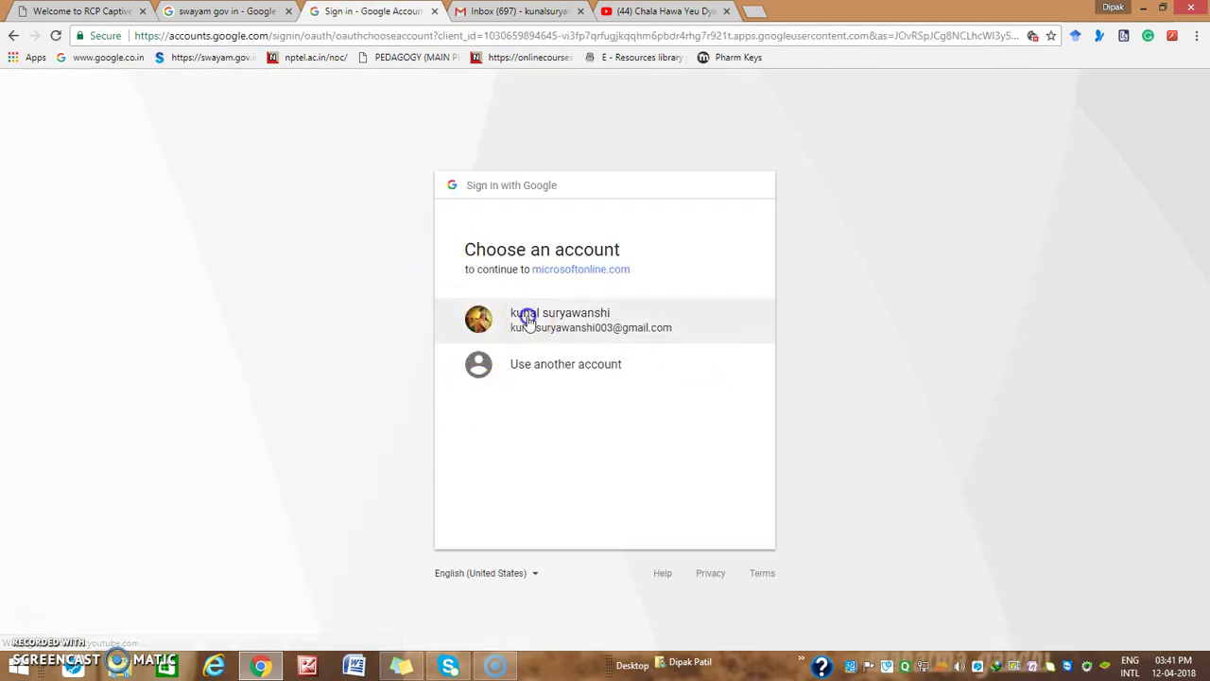
pyautogui.click(589, 318)
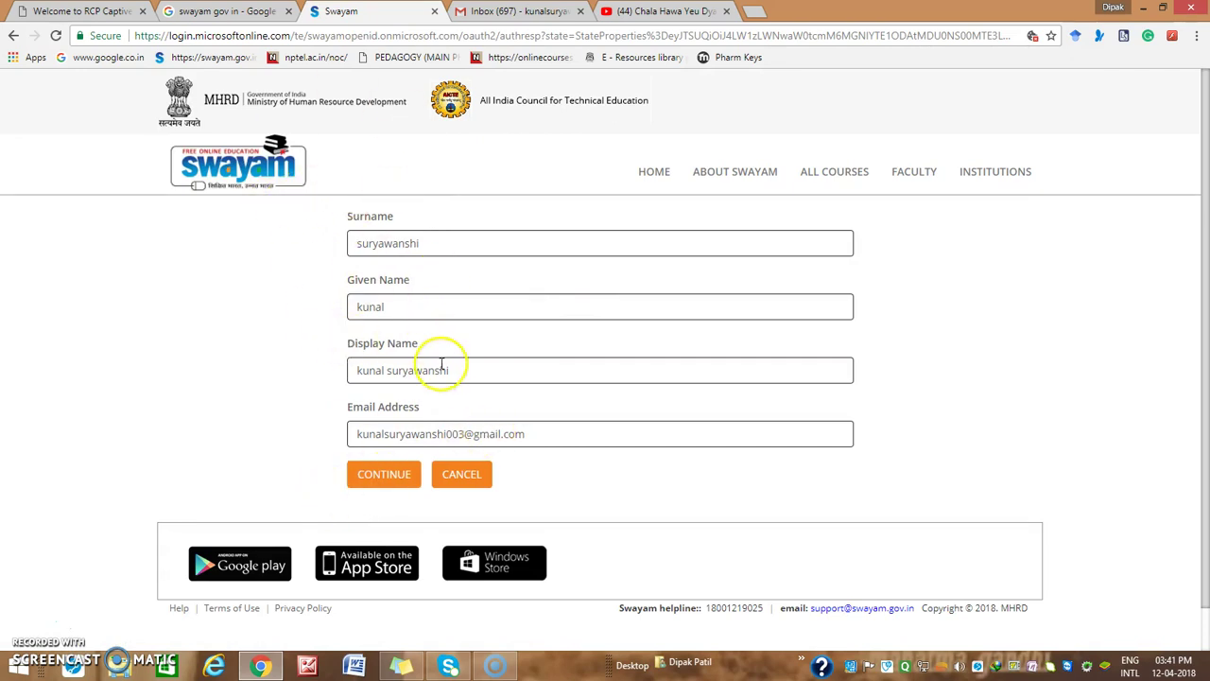
pyautogui.click(376, 478)
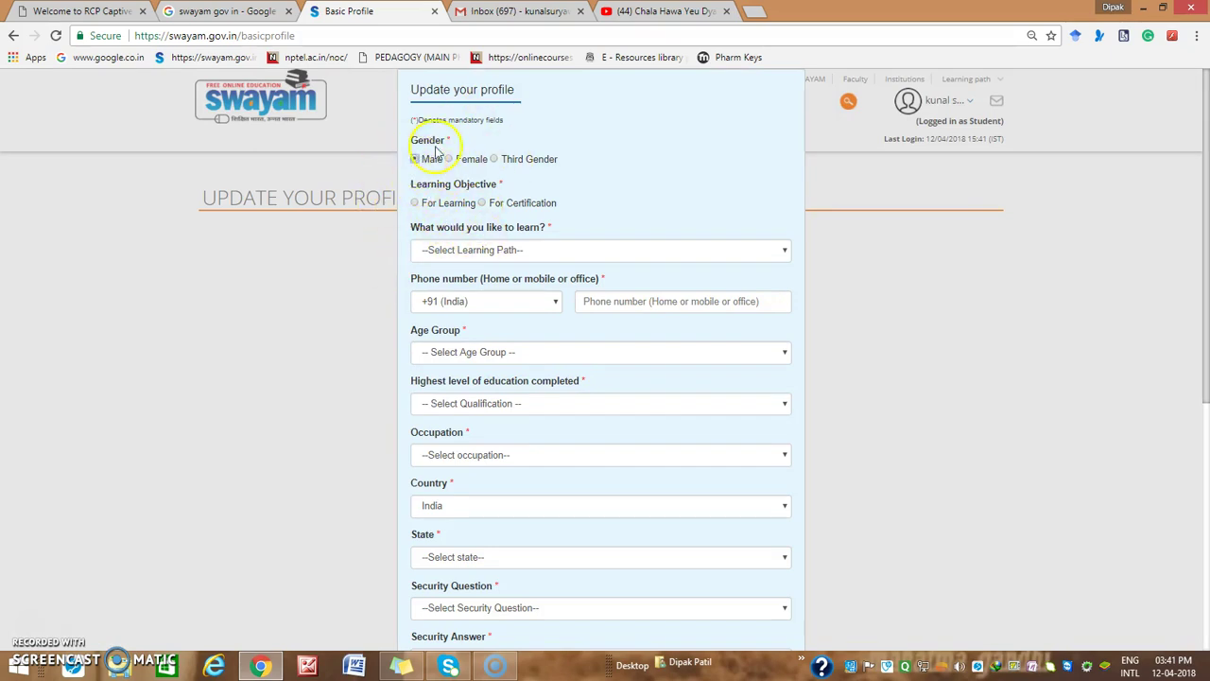
# Set the objective to For Learning, the path to Post graduate, and enter a phone number
pyautogui.click(416, 204)
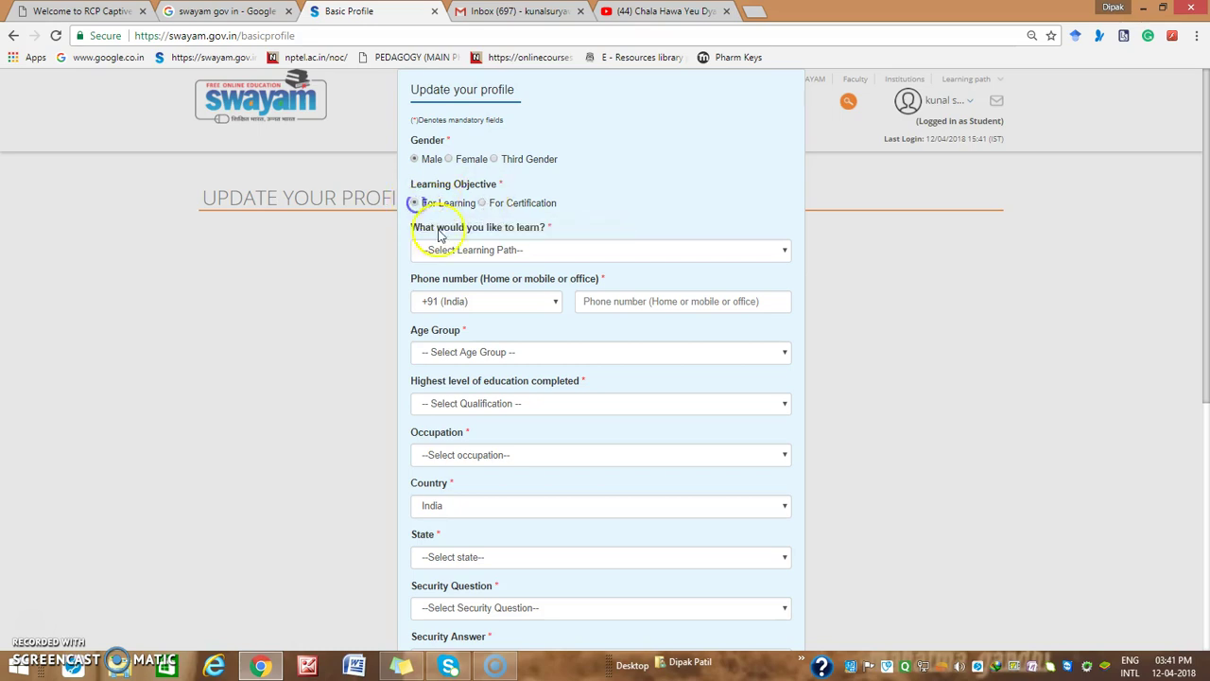
pyautogui.click(472, 250)
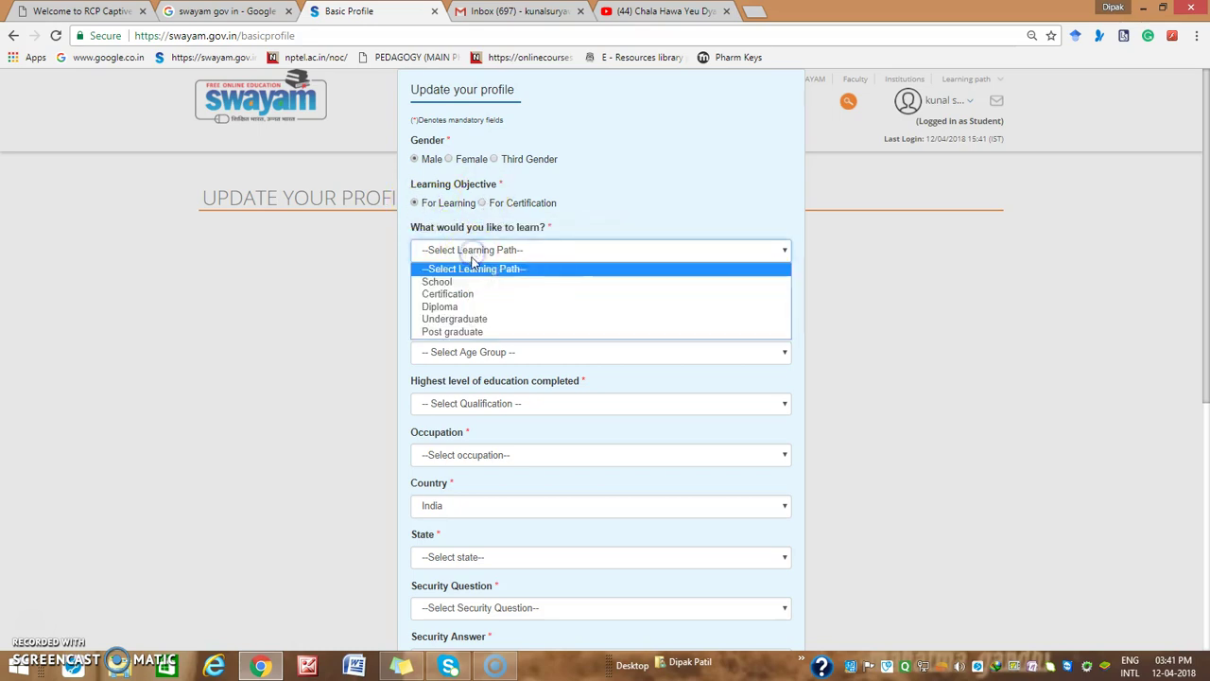
pyautogui.click(456, 332)
pyautogui.click(614, 297)
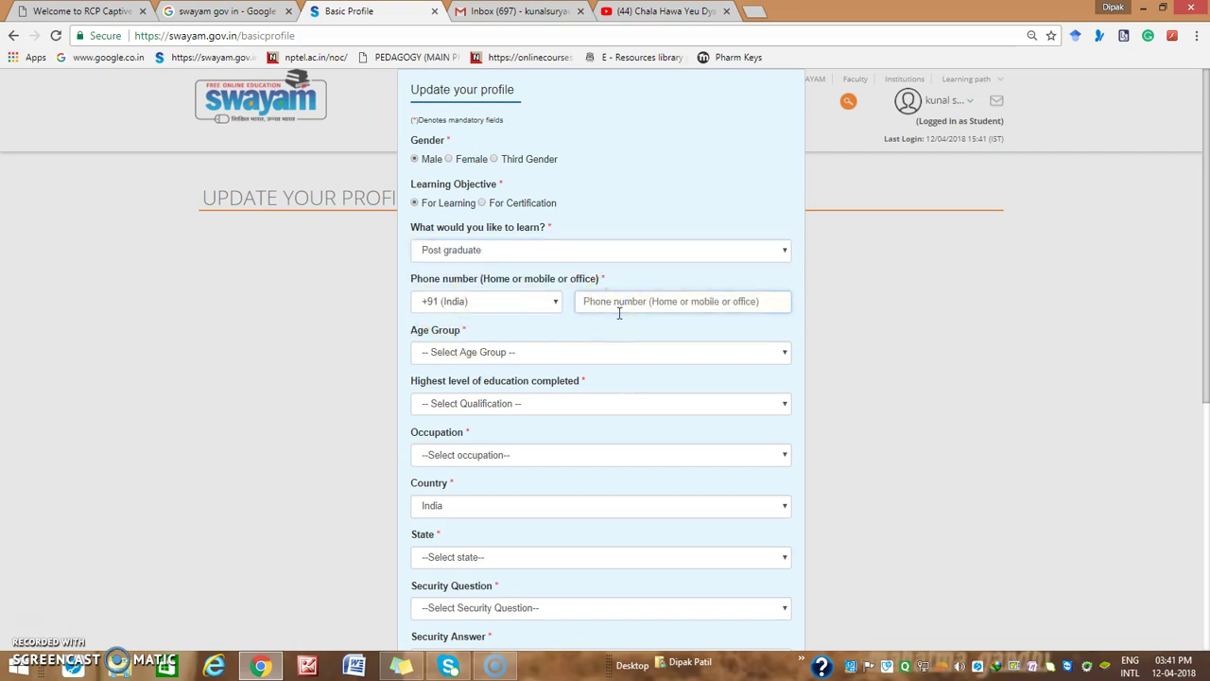
# Choose age group 18-25 and Bachelors as highest education
pyautogui.click(595, 350)
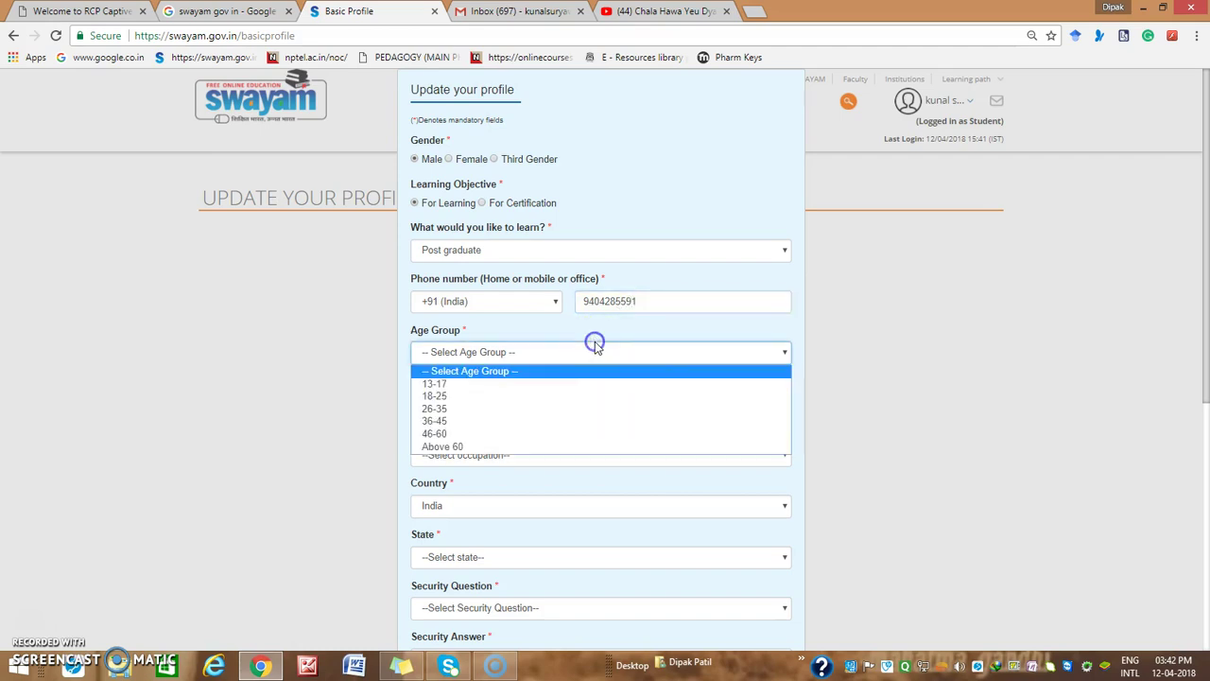
pyautogui.click(434, 397)
pyautogui.click(445, 404)
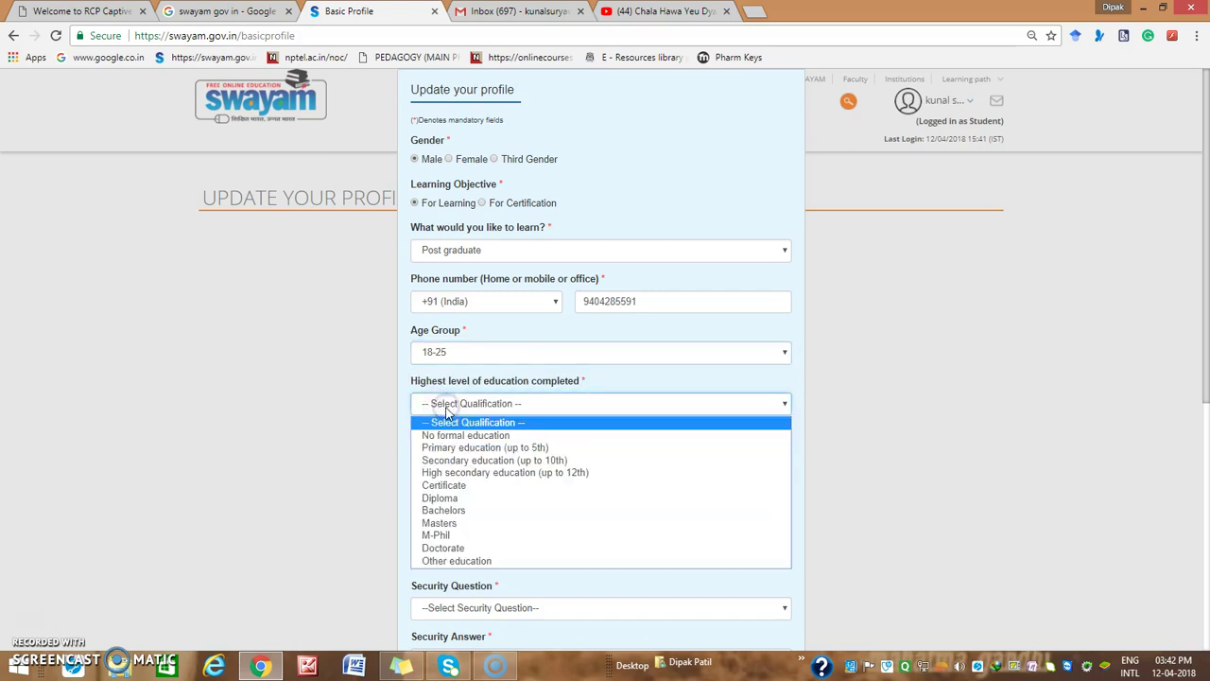
pyautogui.click(450, 510)
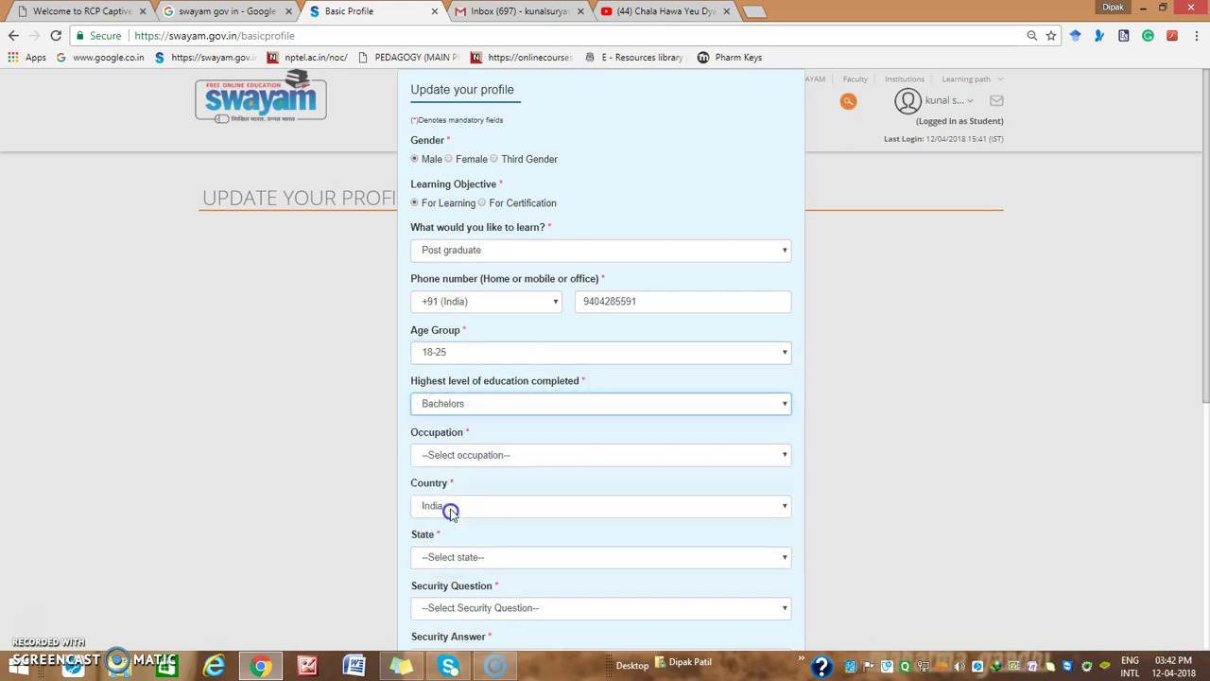
# Set the occupation to Student and the state to Maharashtra
pyautogui.scroll(-3, 327, 458)
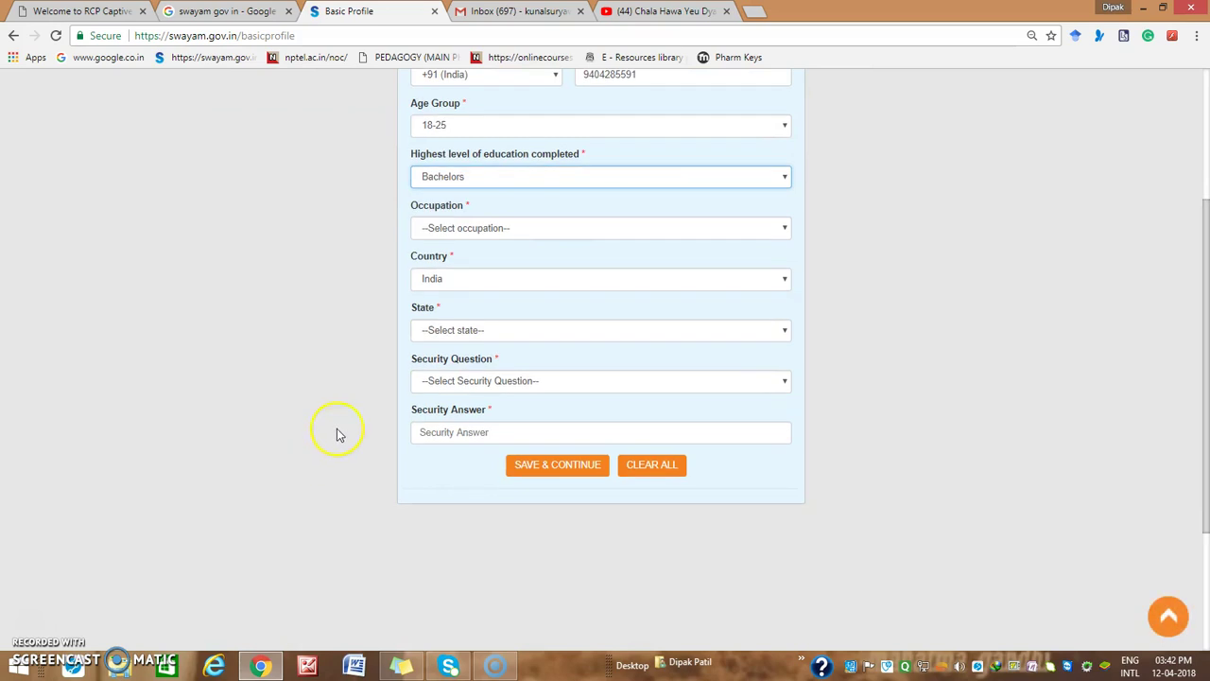
pyautogui.click(470, 229)
pyautogui.click(455, 259)
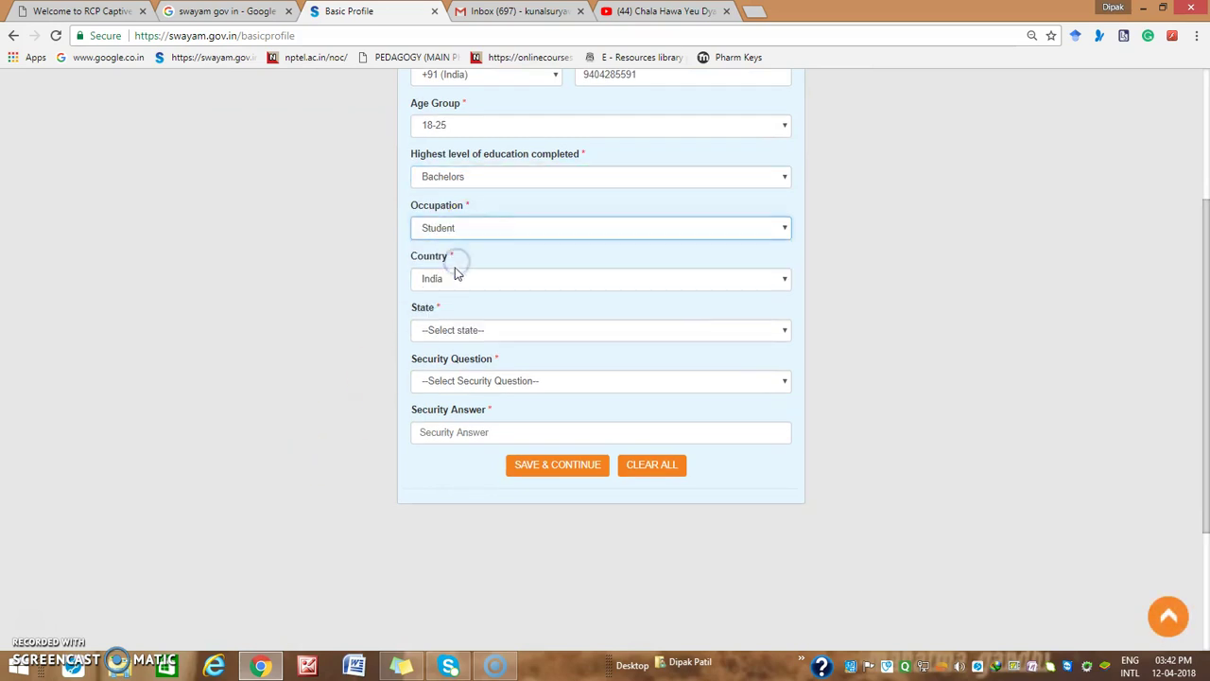
pyautogui.click(458, 333)
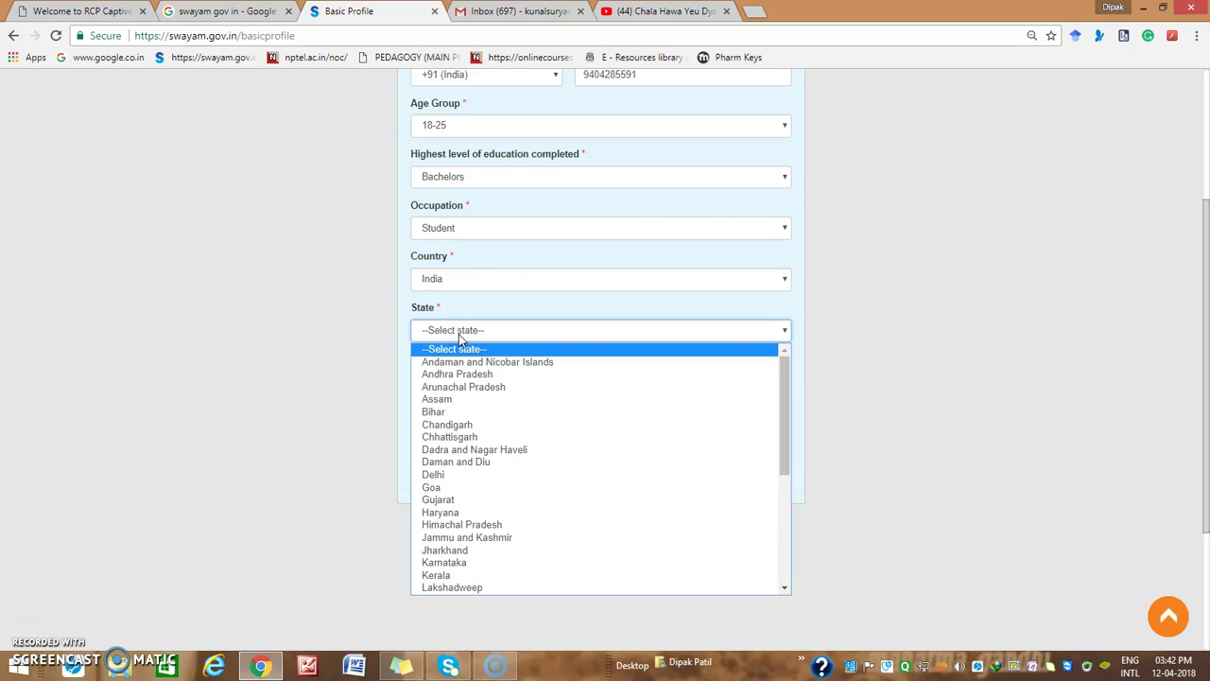
pyautogui.press('m')
pyautogui.press('Down')
pyautogui.press('Return')
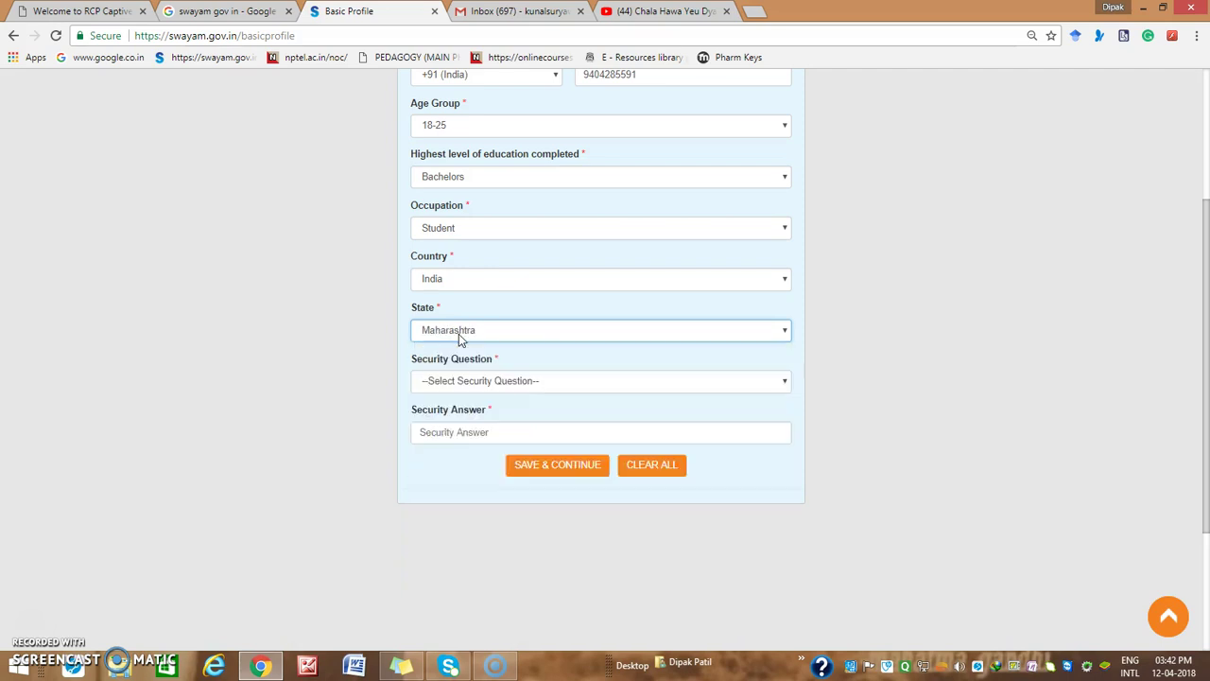
# Select the dream job security question, enter its answer, and save the profile
pyautogui.click(466, 382)
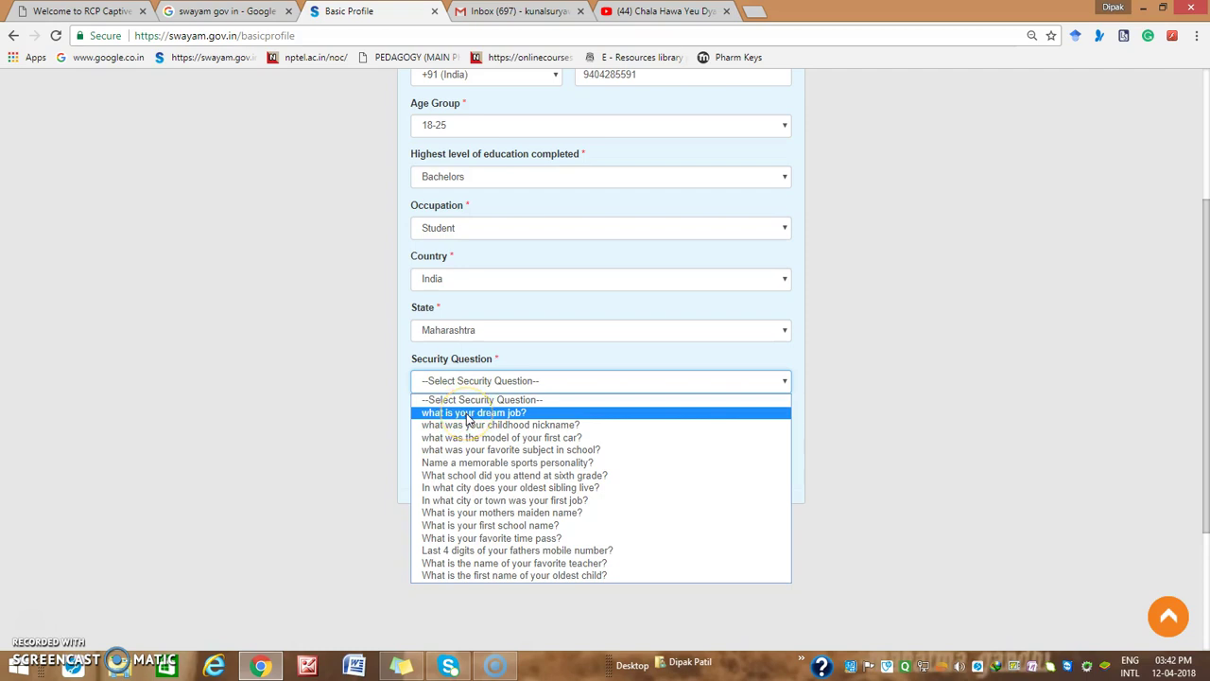
pyautogui.click(468, 419)
pyautogui.click(478, 437)
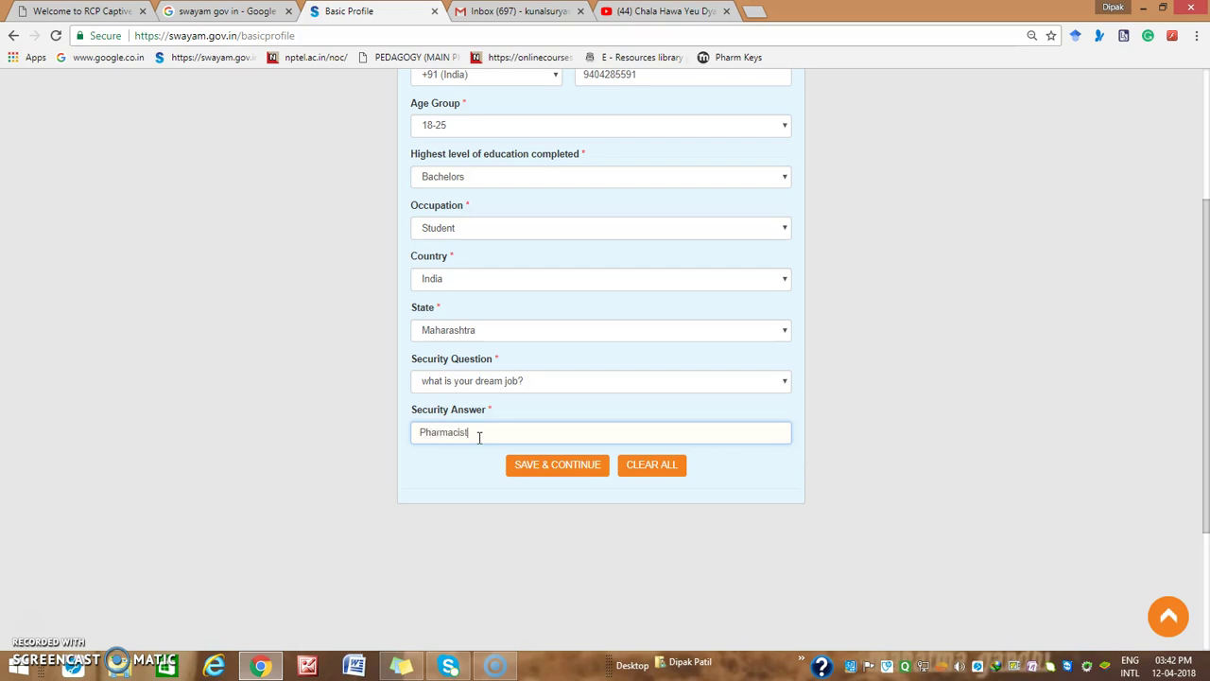
pyautogui.click(575, 476)
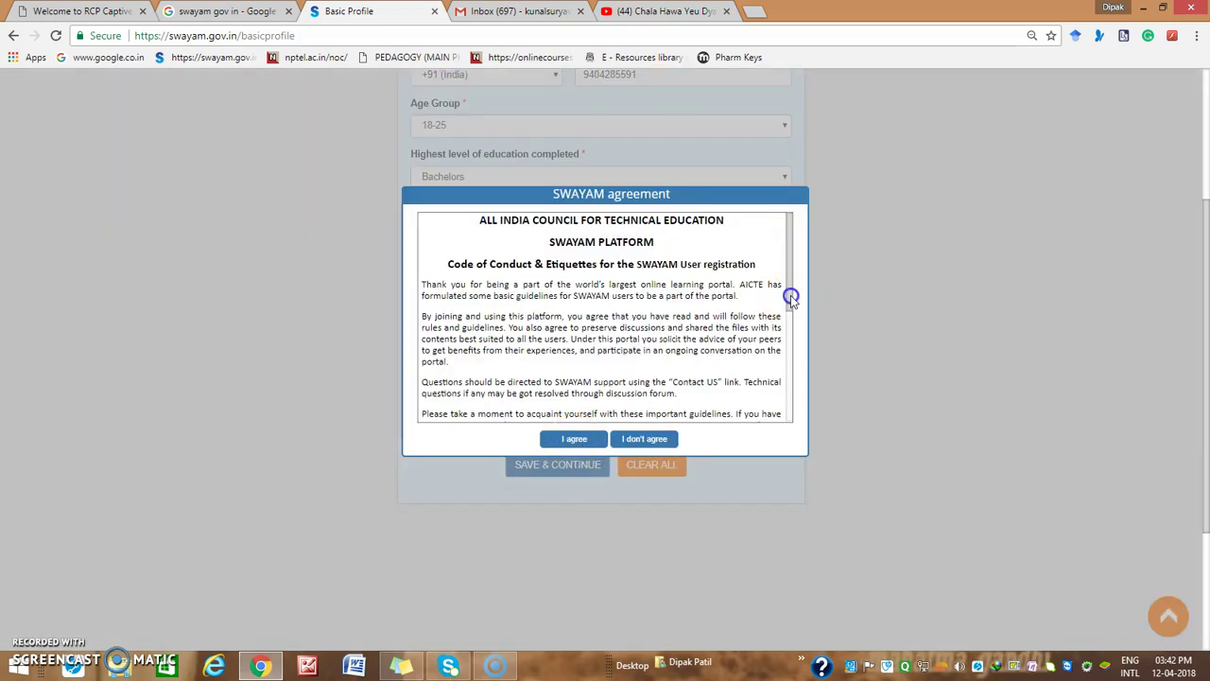
# Scroll through the SWAYAM agreement and accept it with I agree
pyautogui.moveTo(792, 300); pyautogui.dragTo(708, 454)
pyautogui.click(546, 439)
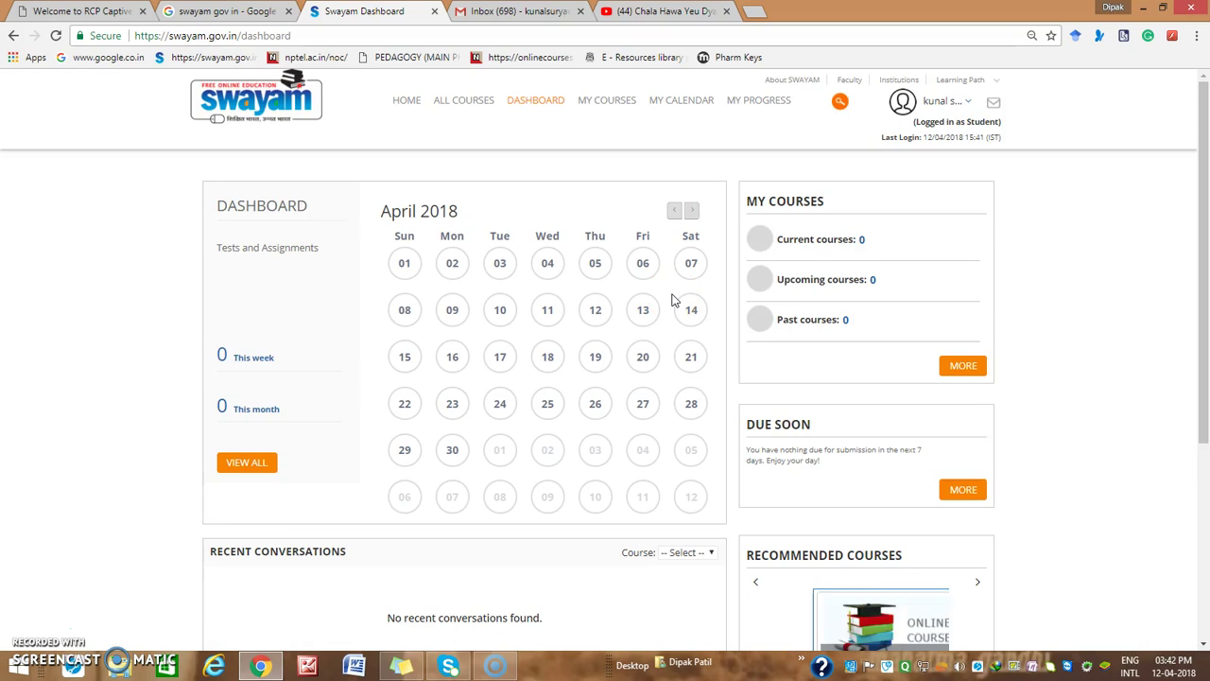
# Reload and review the student dashboard, then open the All Courses catalogue
pyautogui.click(553, 101)
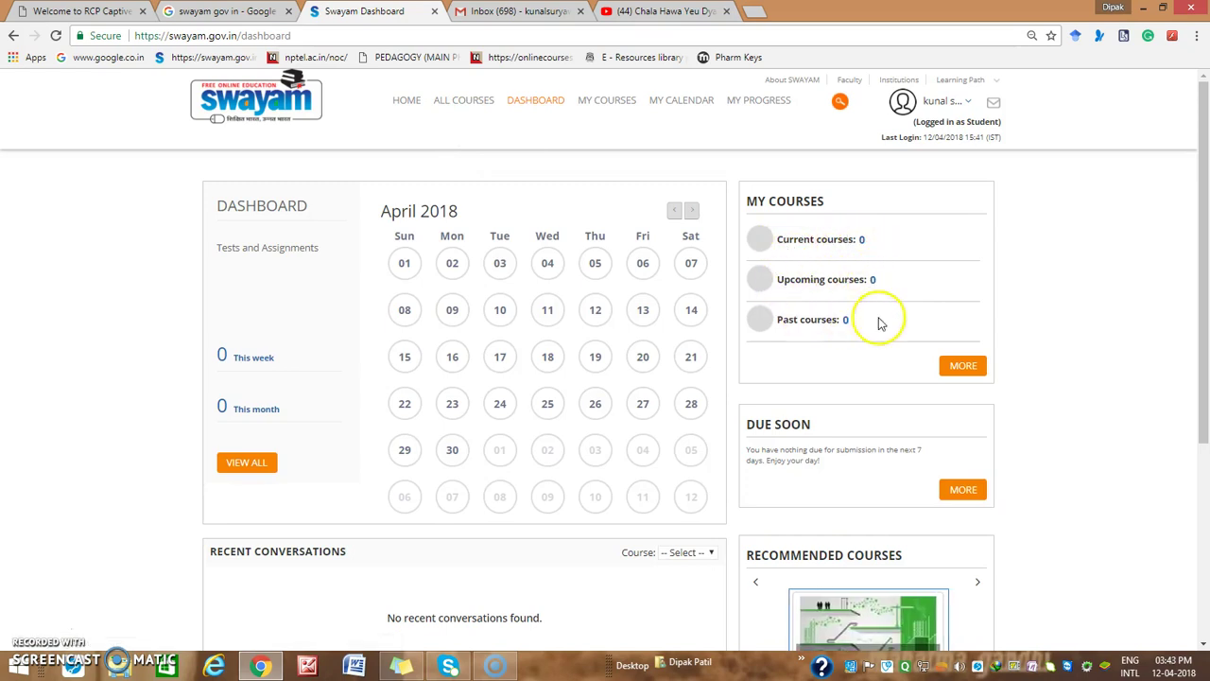
pyautogui.scroll(-3, 662, 427)
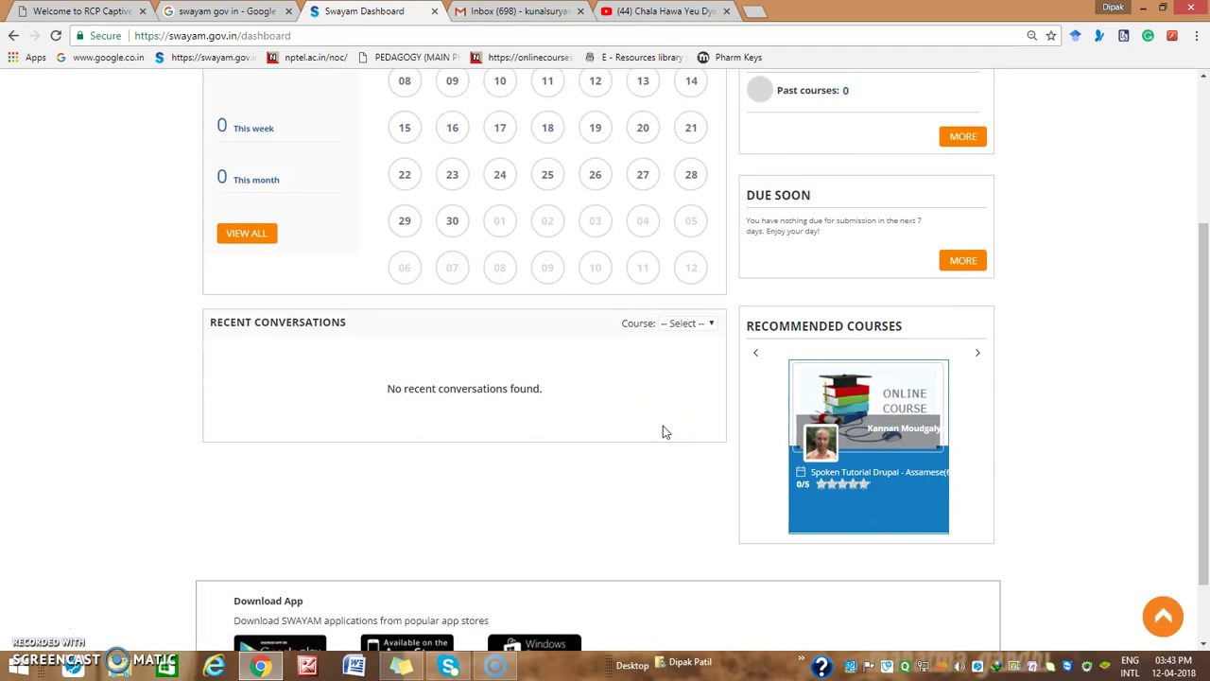
pyautogui.scroll(3, 663, 427)
pyautogui.click(472, 100)
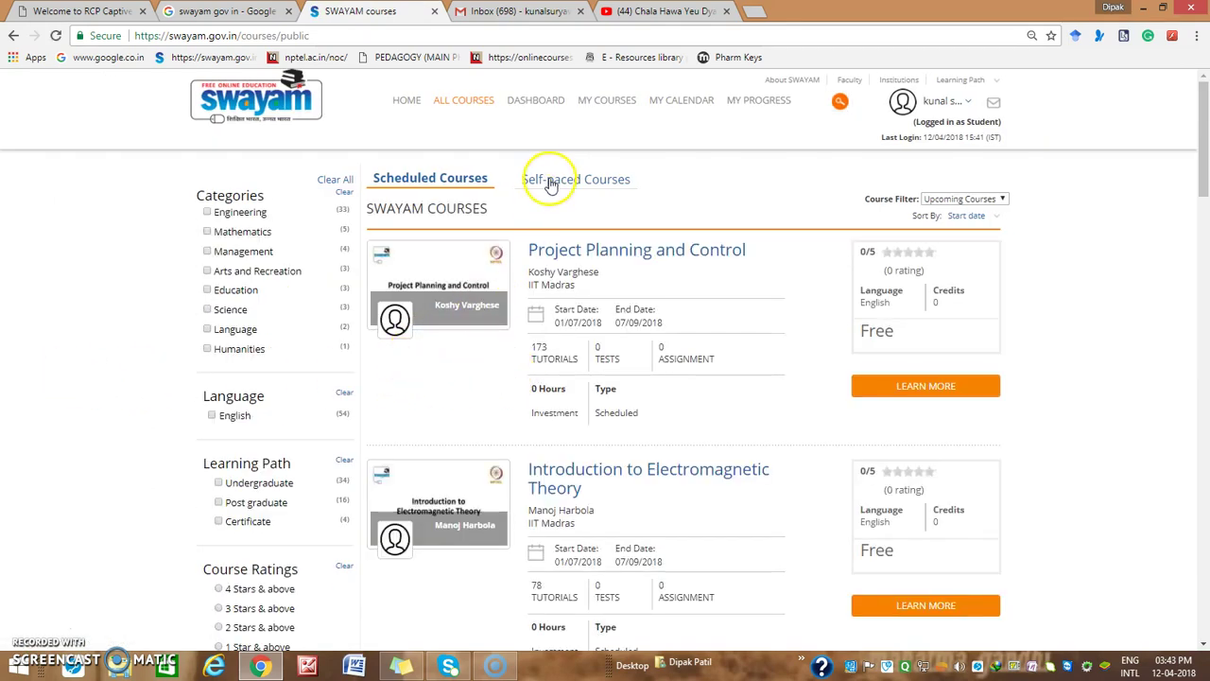
# Switch the catalogue to Self-paced Courses and browse the list starting with Critical Thinking
pyautogui.scroll(-6, 556, 348)
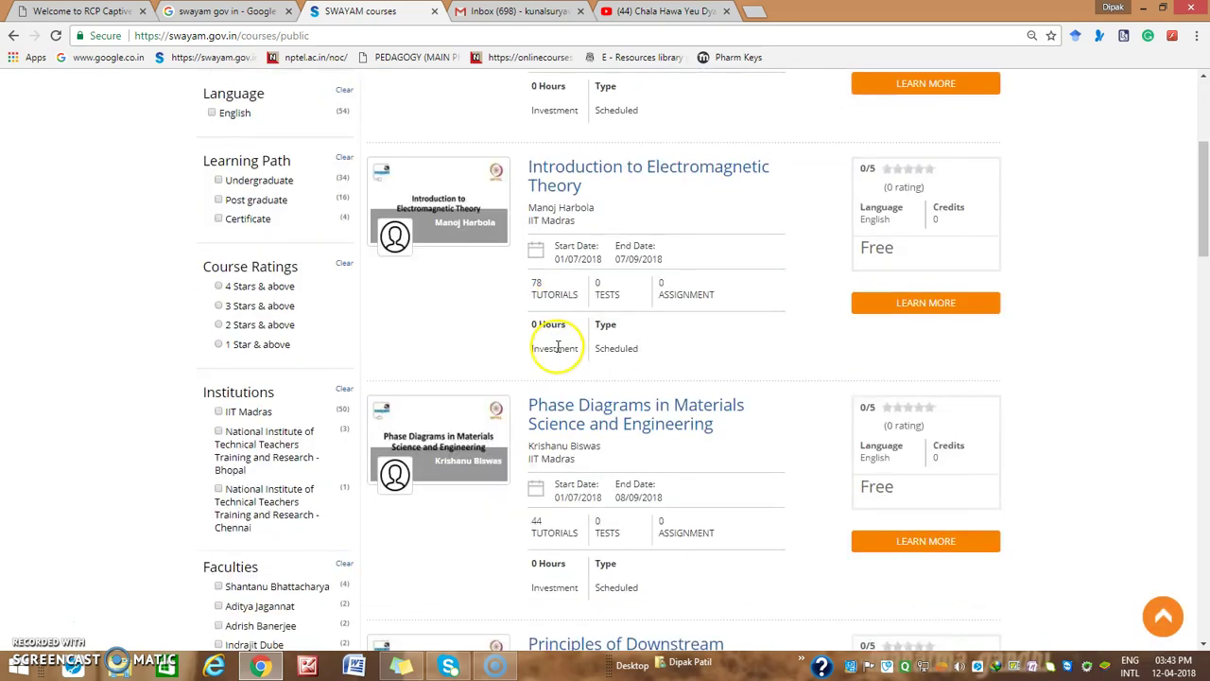
pyautogui.scroll(-3, 557, 346)
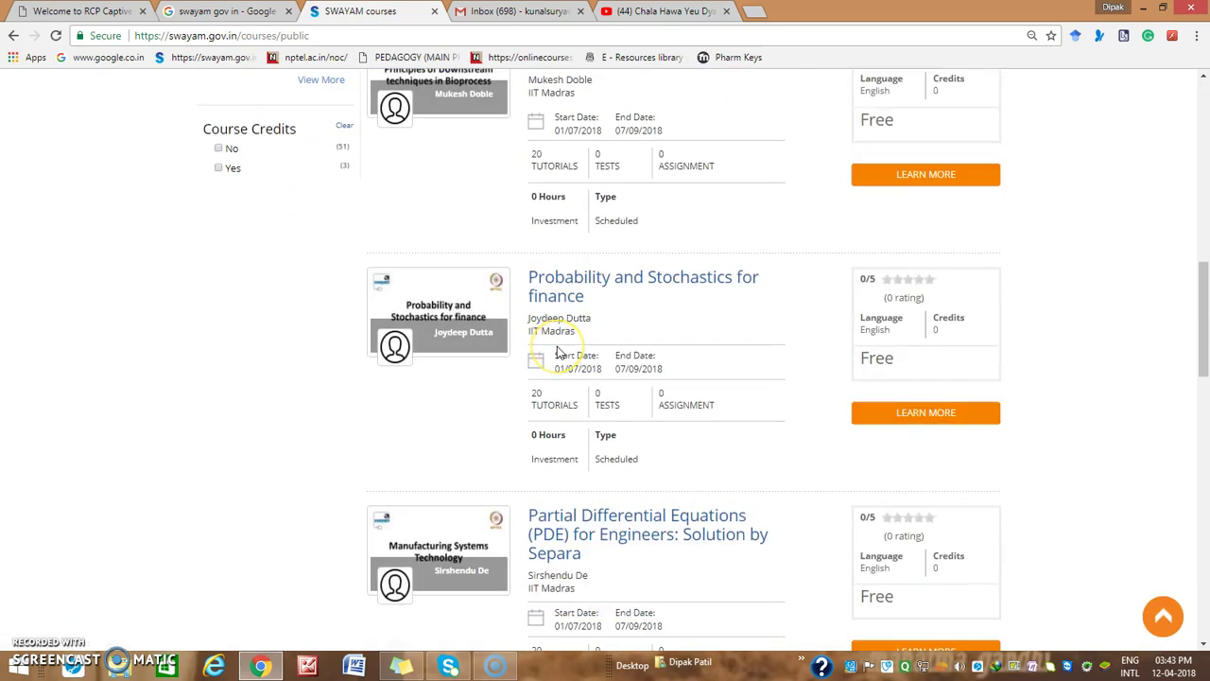
pyautogui.scroll(4, 558, 348)
pyautogui.scroll(6, 558, 350)
pyautogui.click(558, 176)
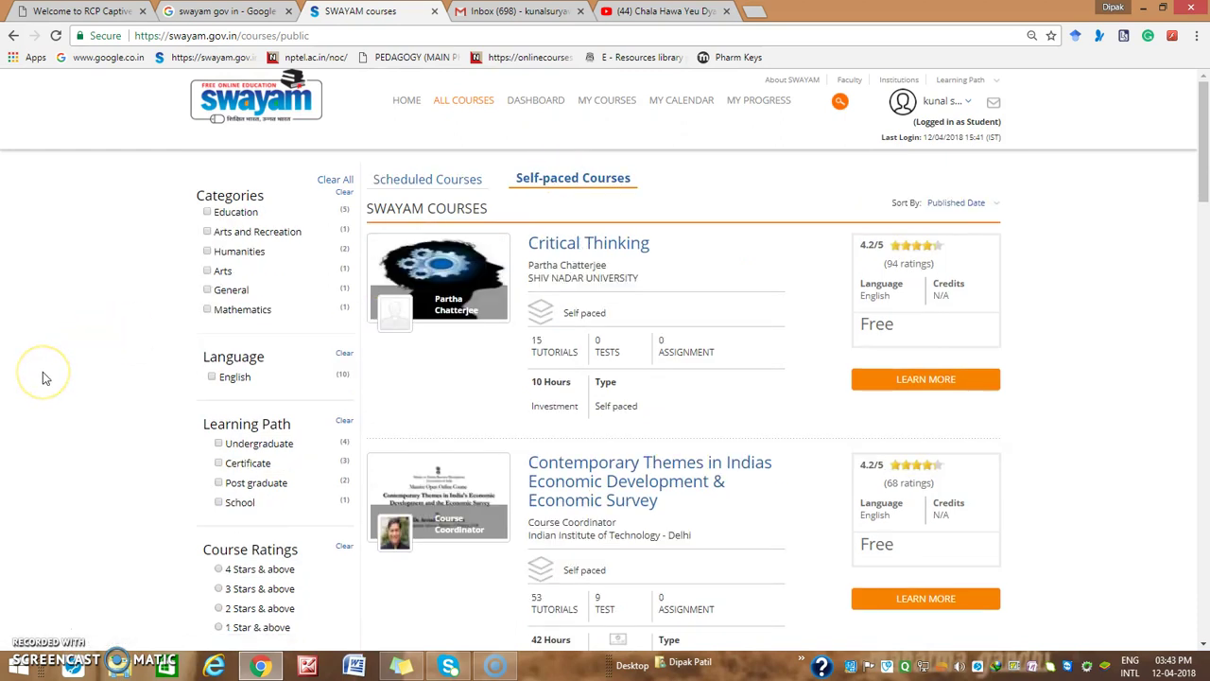
pyautogui.scroll(-6, 42, 373)
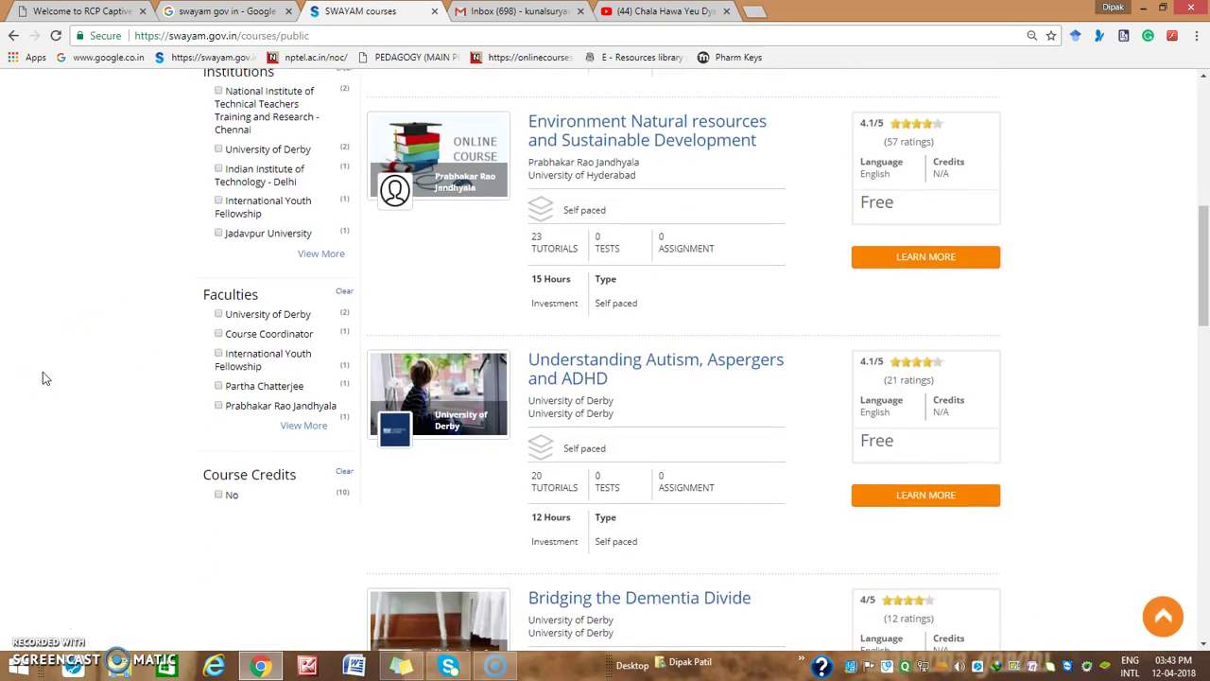
pyautogui.scroll(-7, 42, 376)
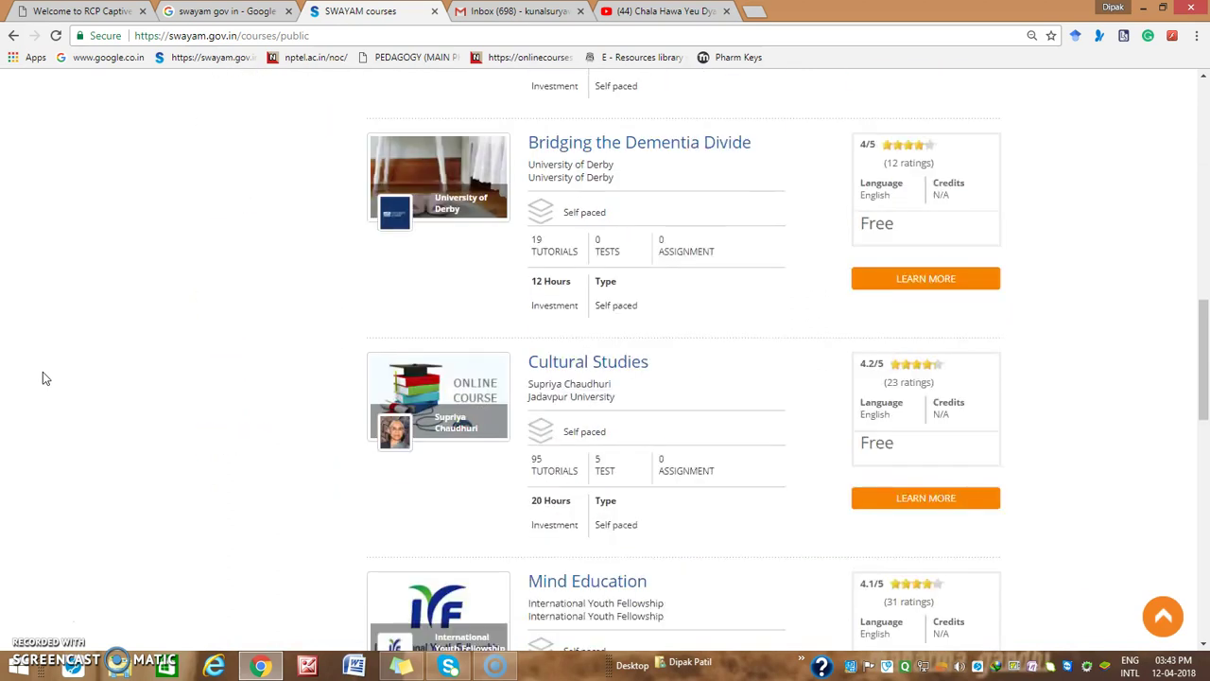
pyautogui.scroll(-5, 42, 378)
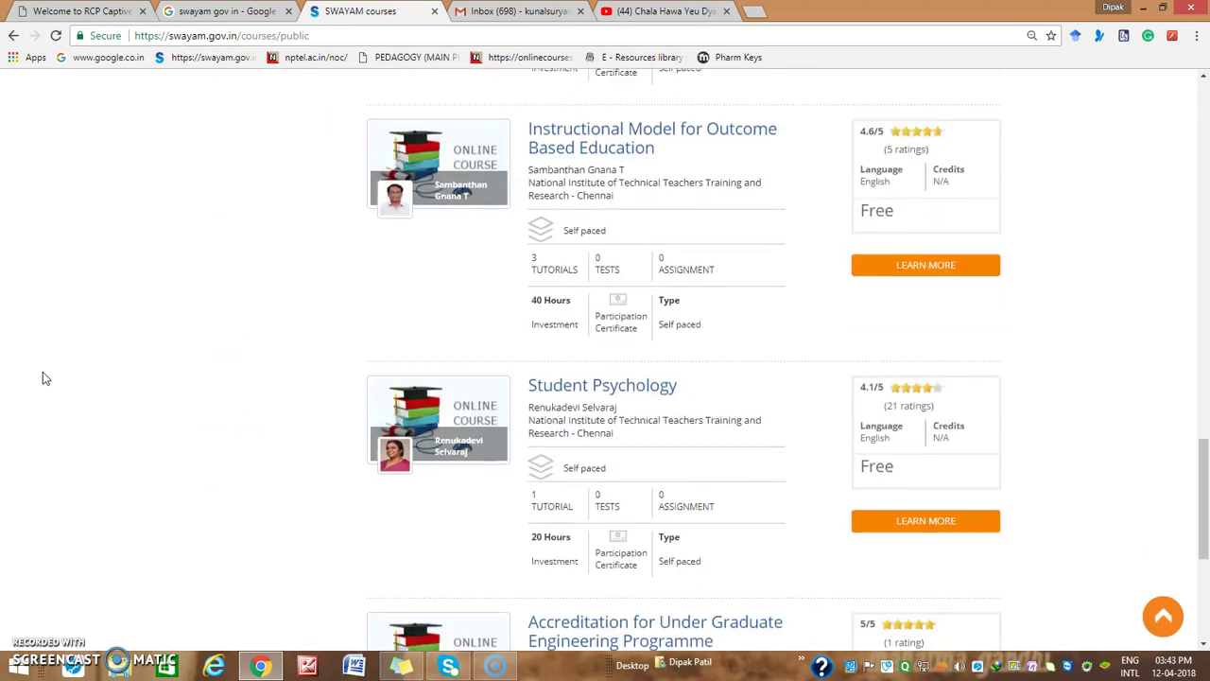
pyautogui.scroll(-4, 43, 378)
pyautogui.scroll(9, 42, 378)
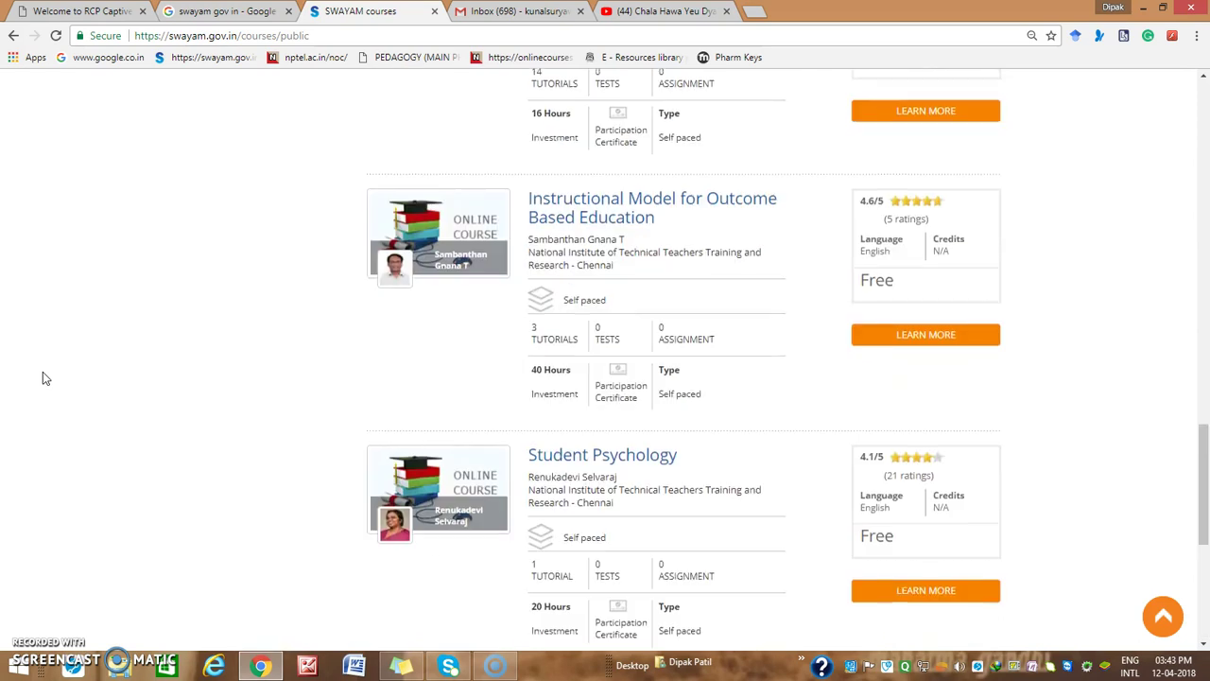
pyautogui.scroll(8, 42, 378)
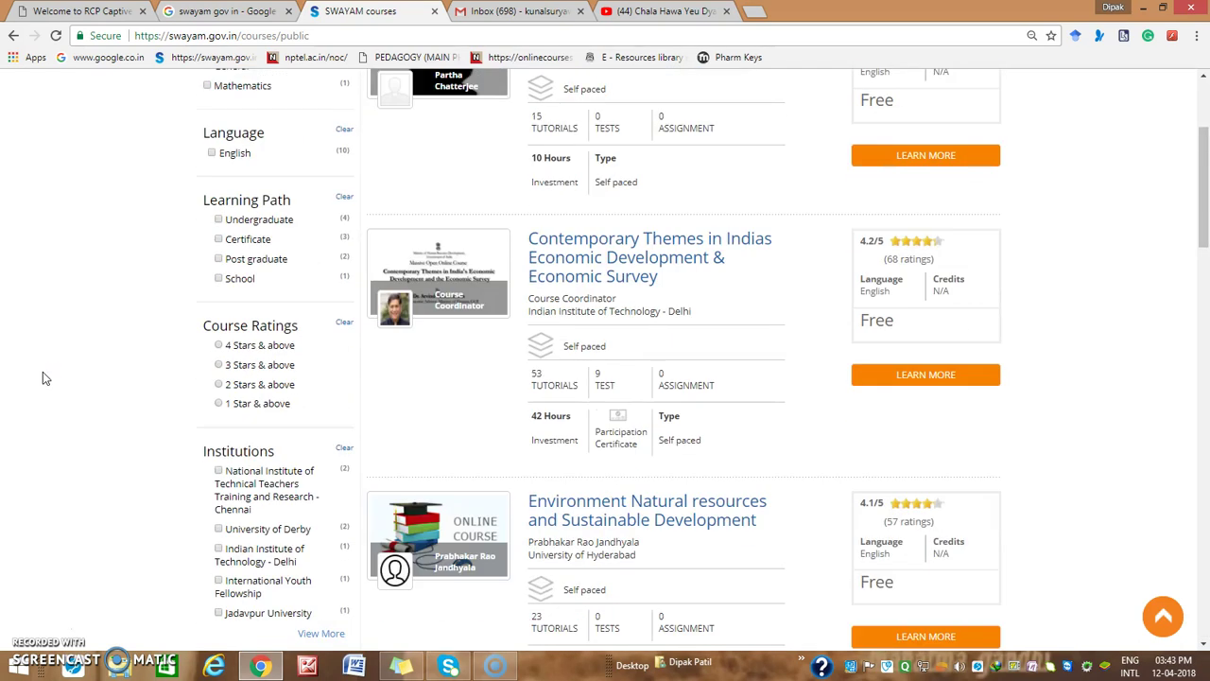
pyautogui.scroll(3, 43, 378)
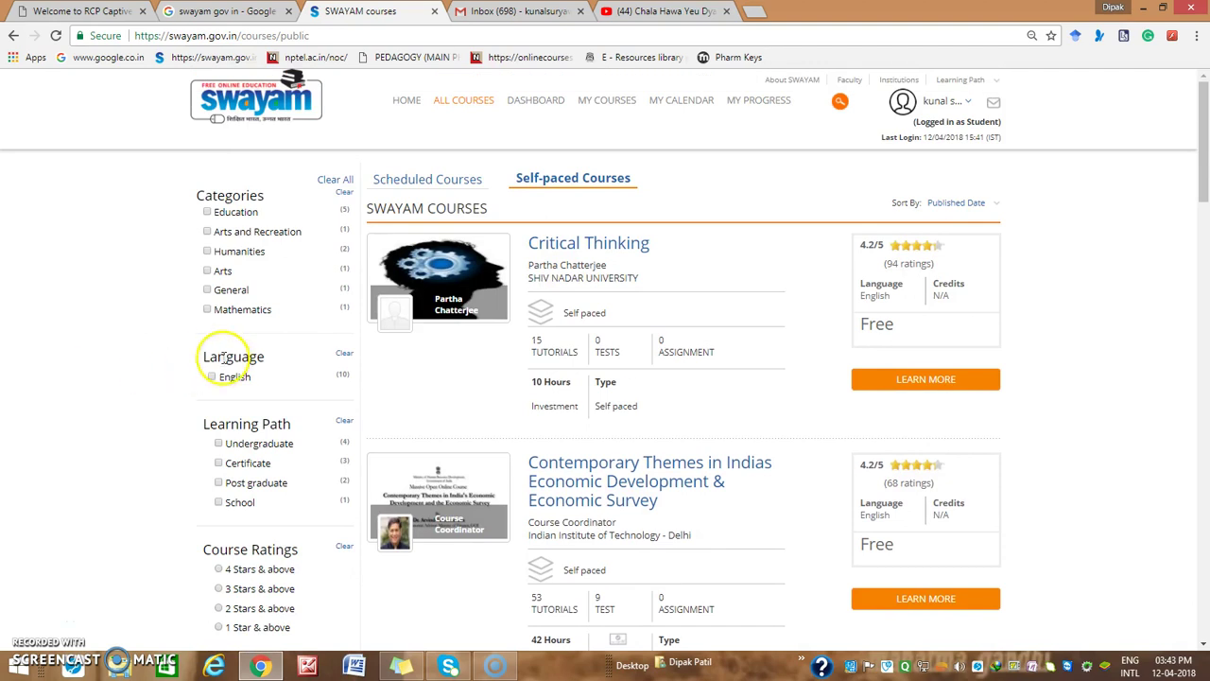
# Filter Scheduled Courses to Education and browse the three results, including ICT in Teaching and Learning
pyautogui.click(206, 212)
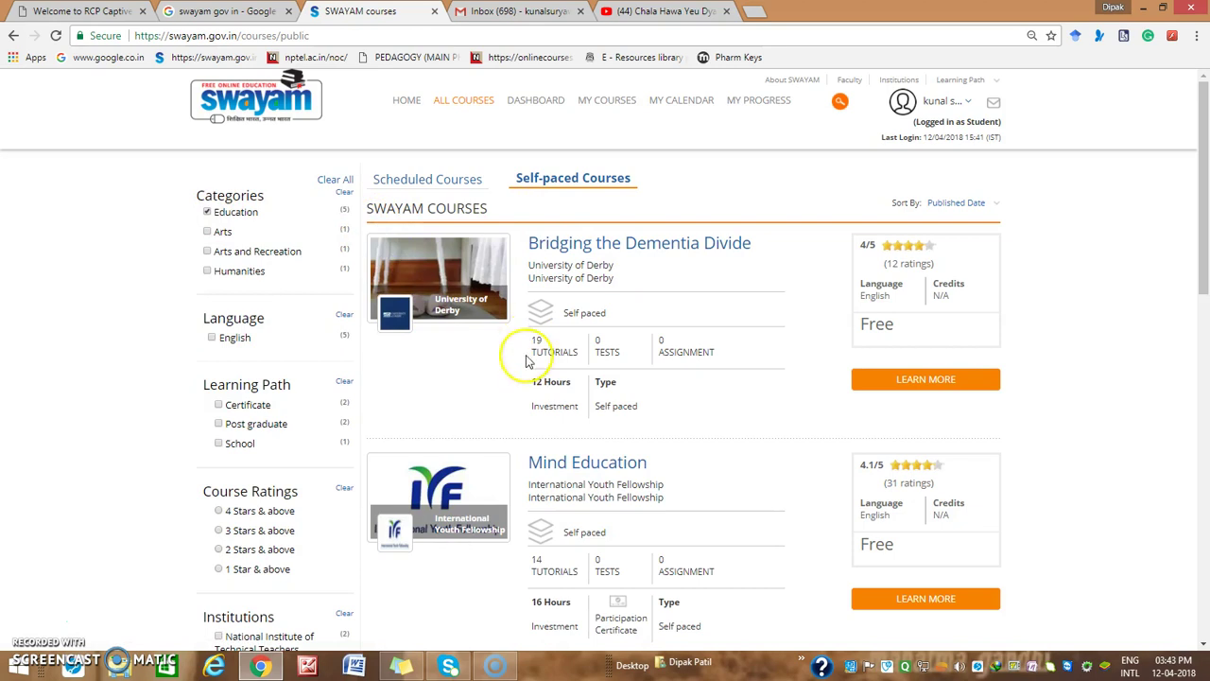
pyautogui.click(421, 179)
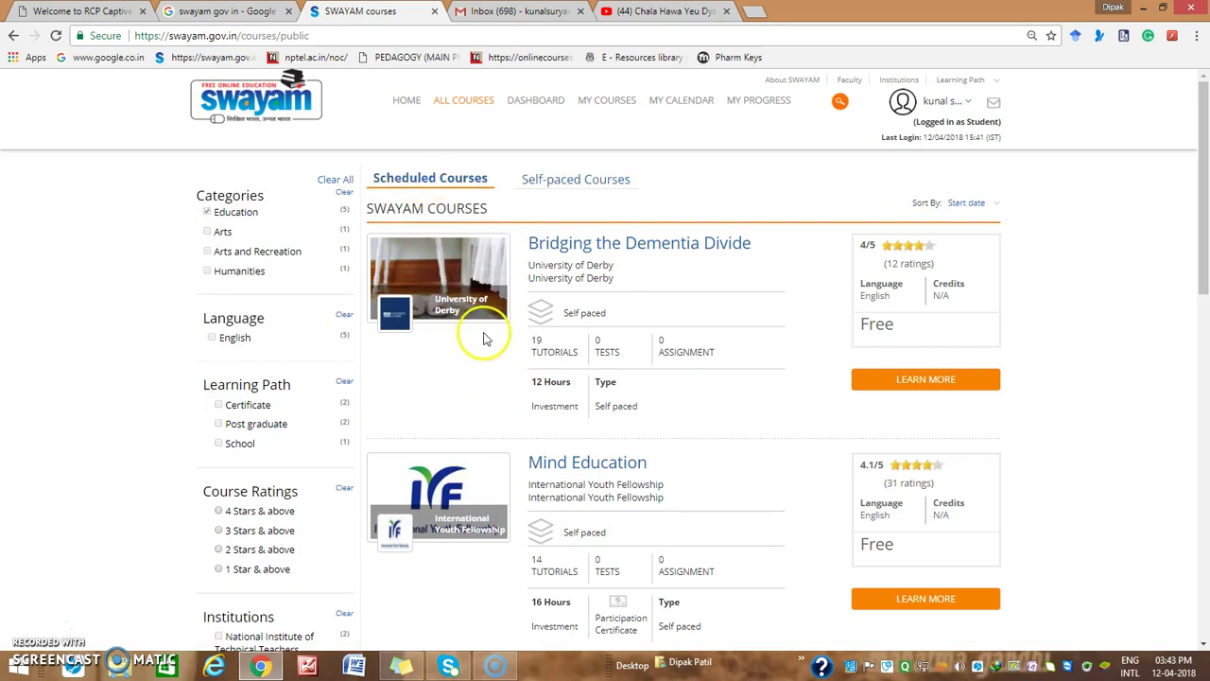
pyautogui.scroll(-2, 521, 348)
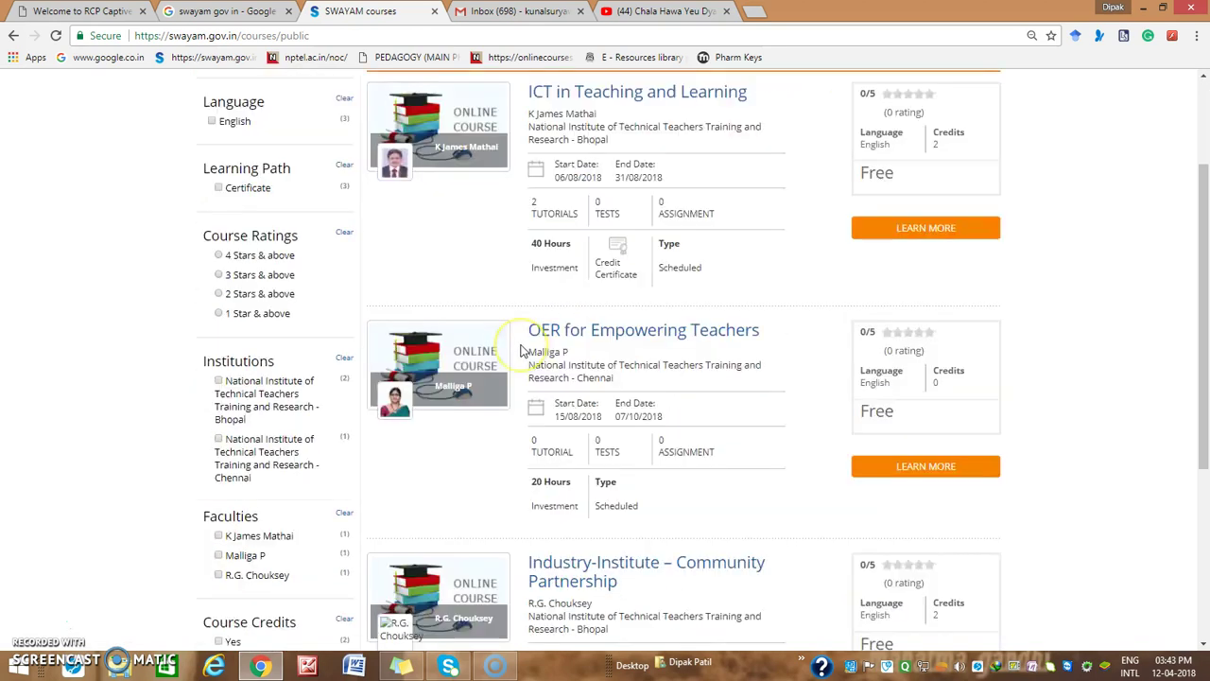
pyautogui.scroll(-4, 521, 348)
pyautogui.scroll(3, 442, 373)
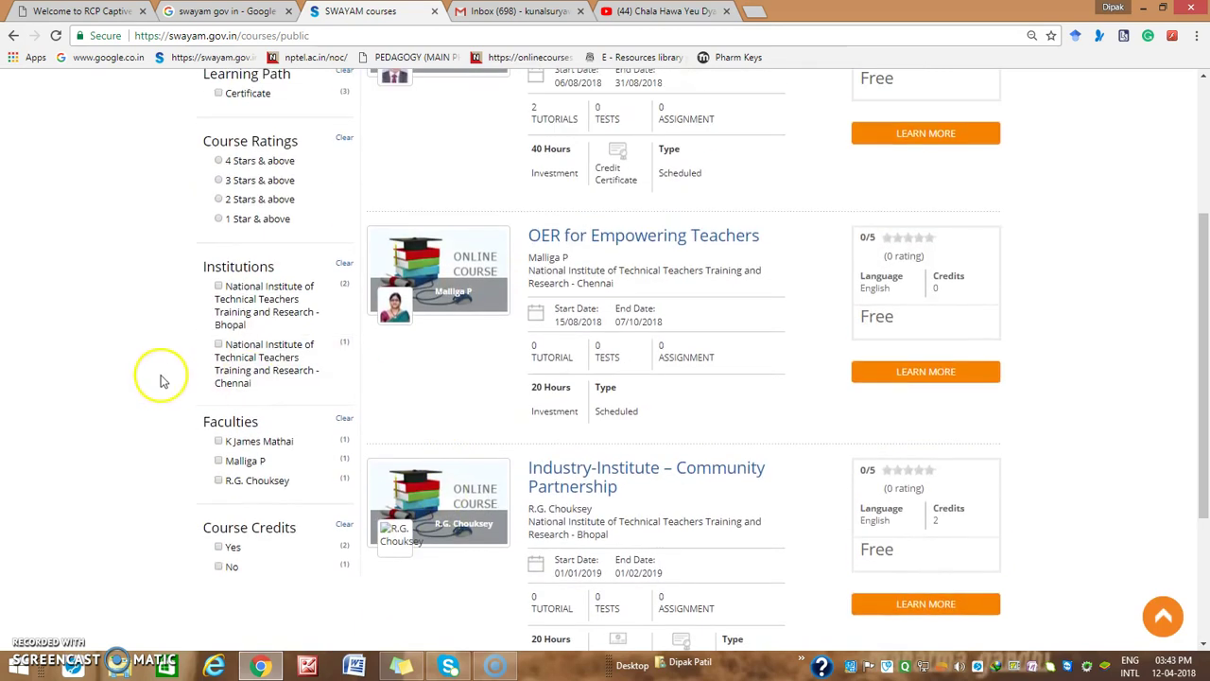
pyautogui.scroll(3, 161, 380)
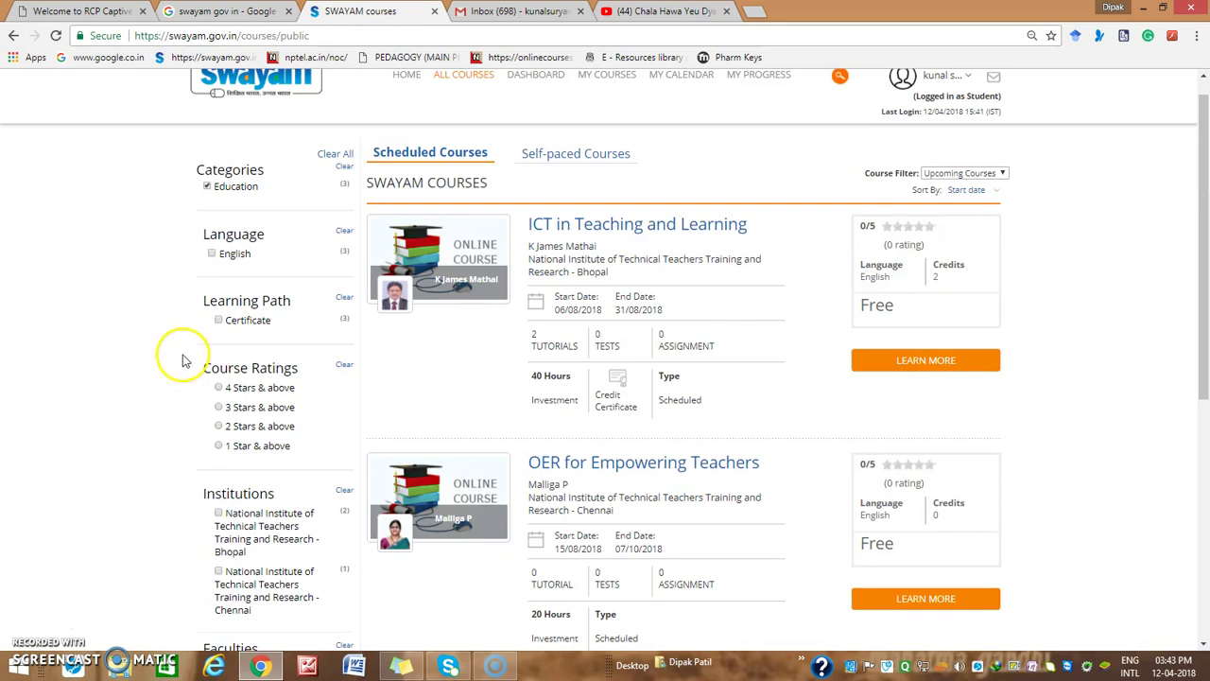
pyautogui.scroll(-4, 122, 390)
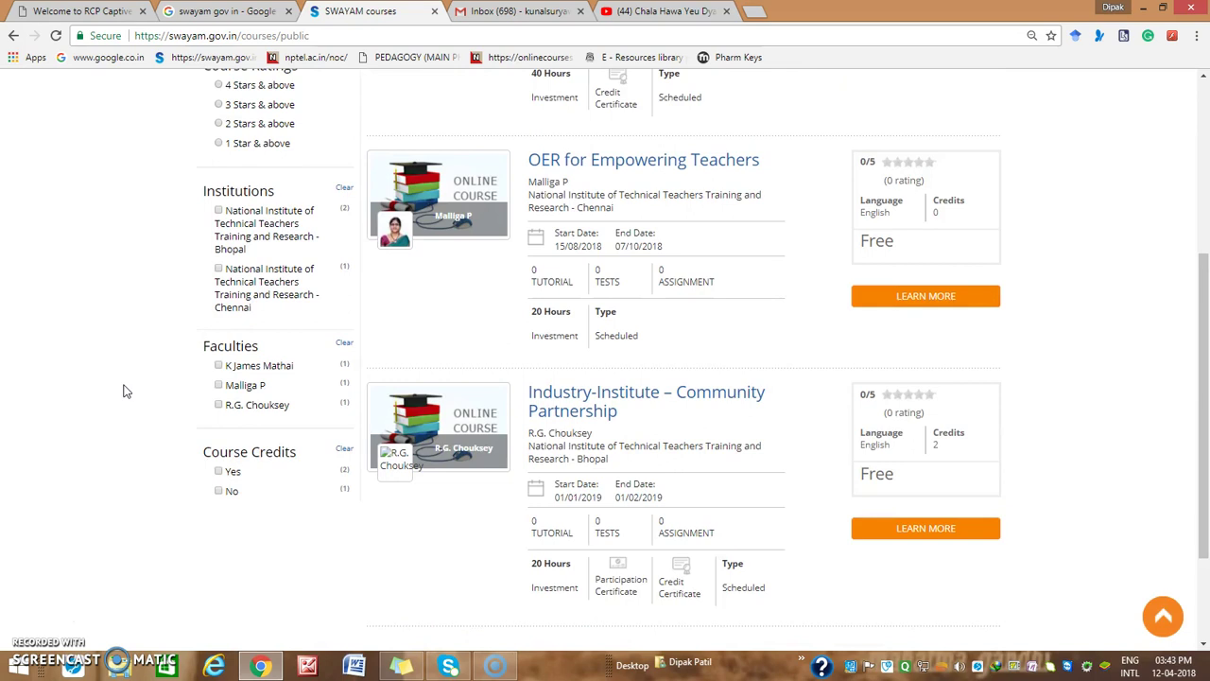
pyautogui.scroll(-3, 123, 391)
pyautogui.scroll(5, 123, 391)
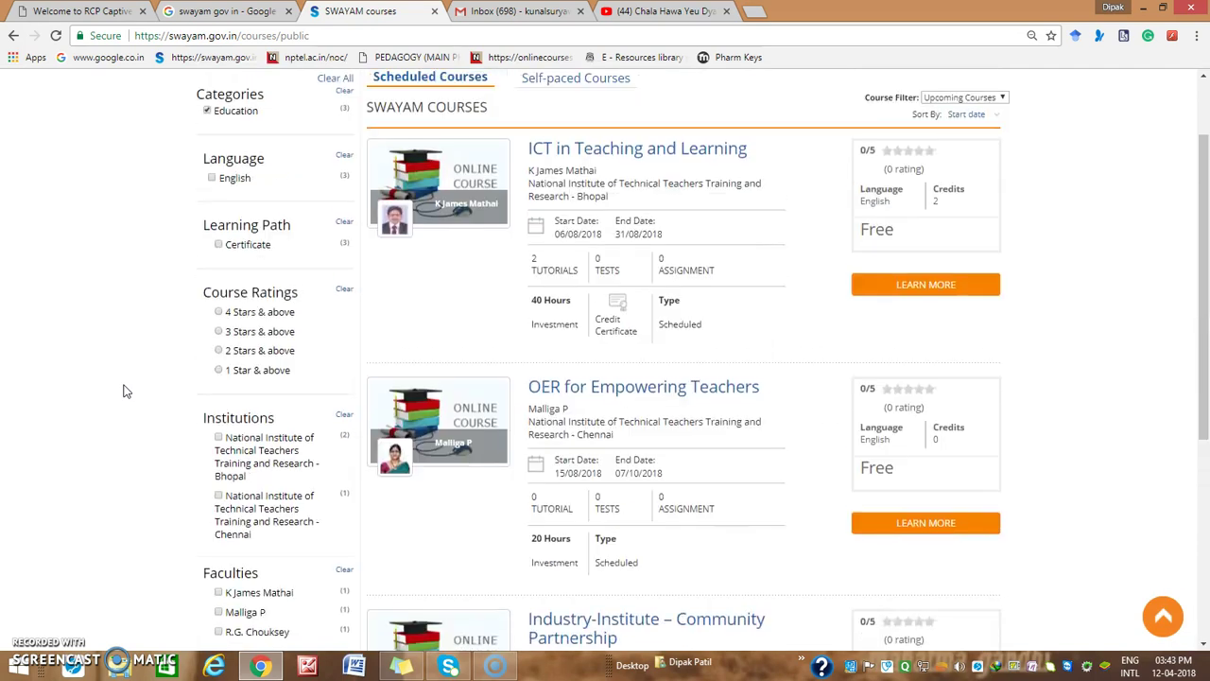
pyautogui.scroll(1, 123, 390)
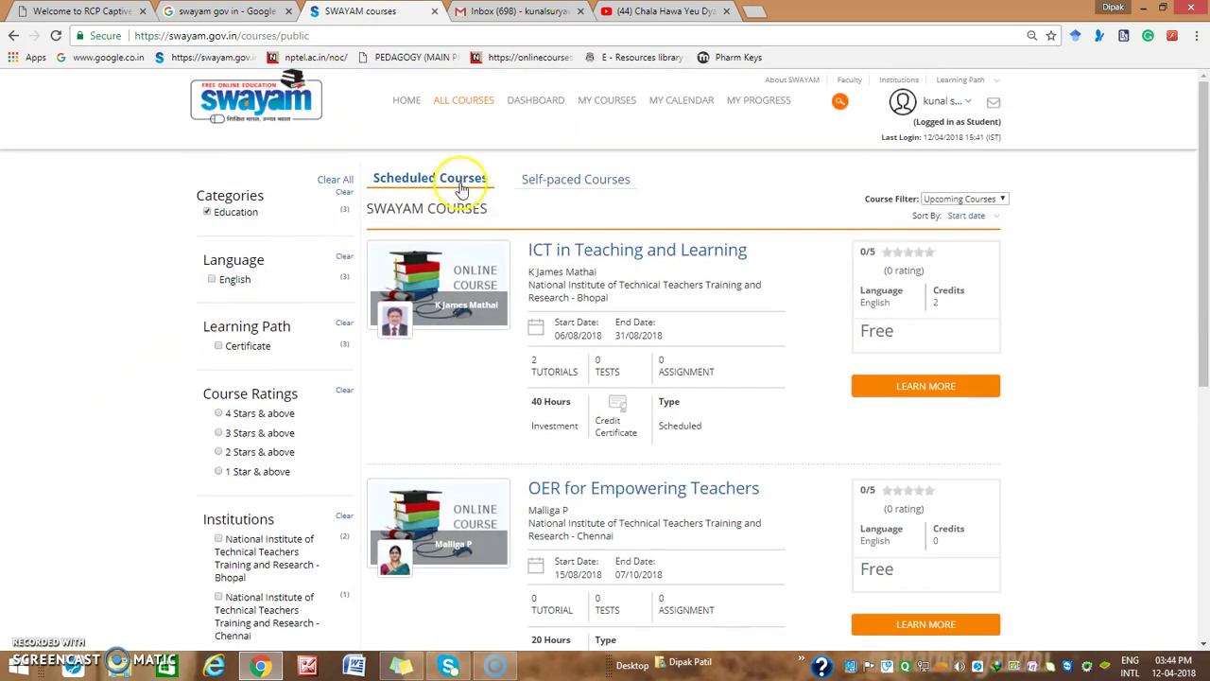
# Swap the Education filter for Science and browse the filtered courses
pyautogui.click(208, 211)
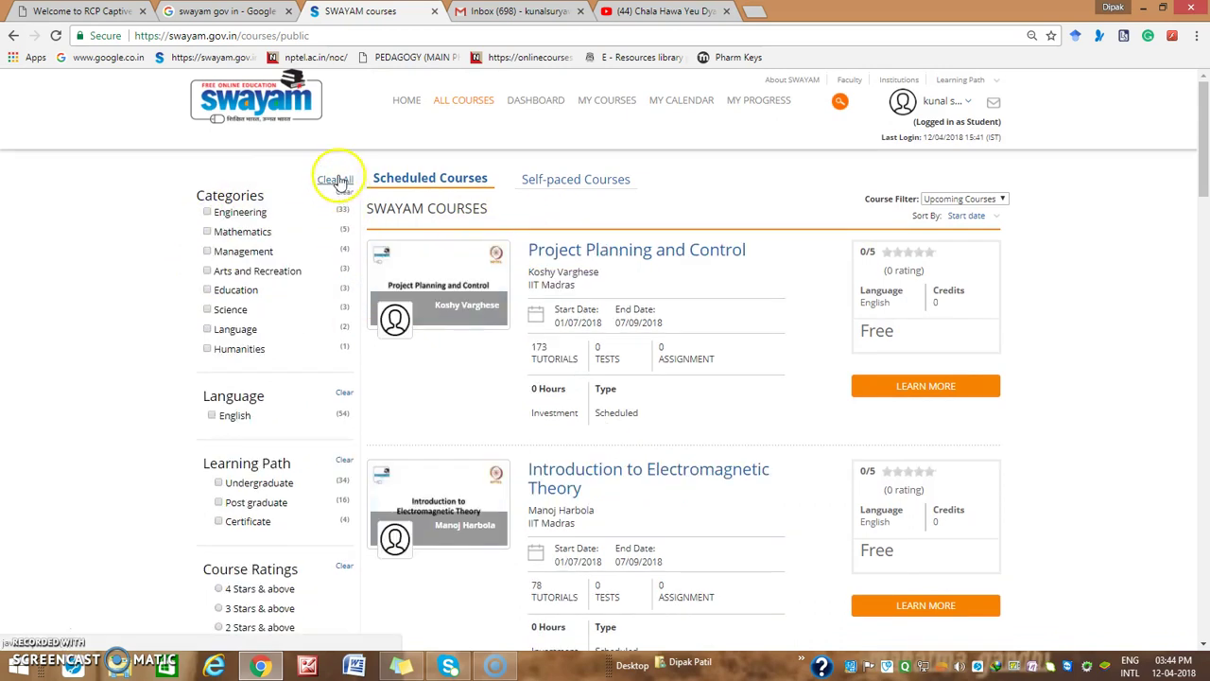
pyautogui.click(206, 312)
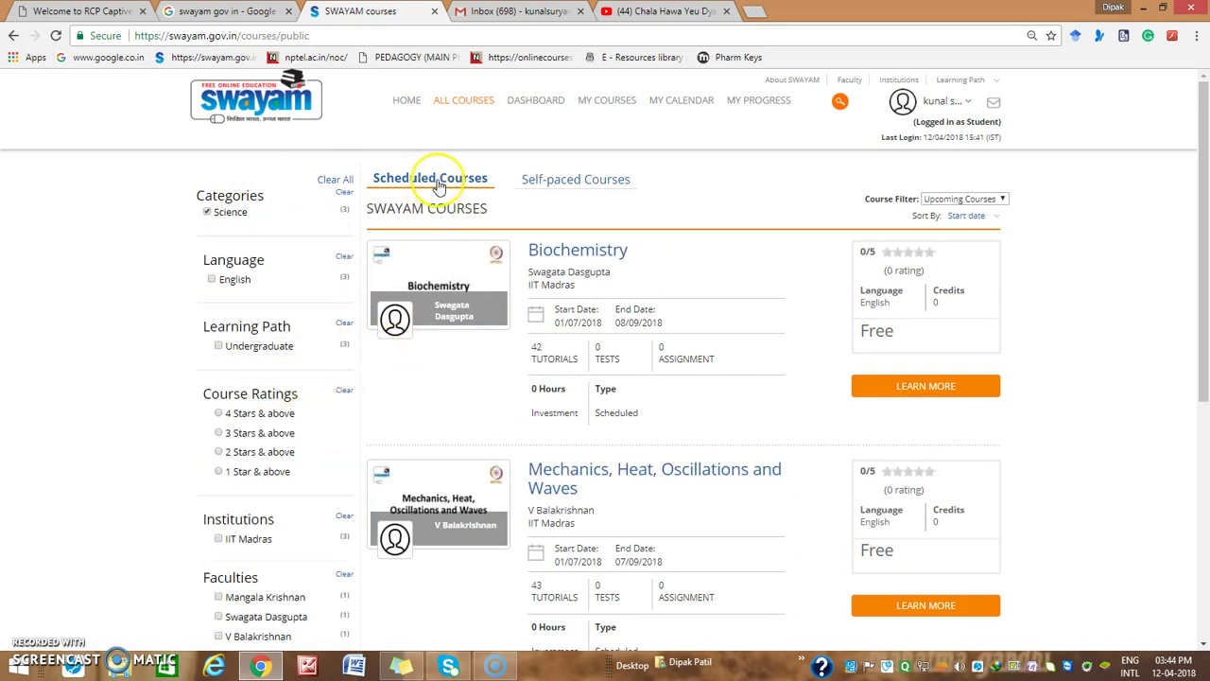
pyautogui.scroll(-5, 648, 405)
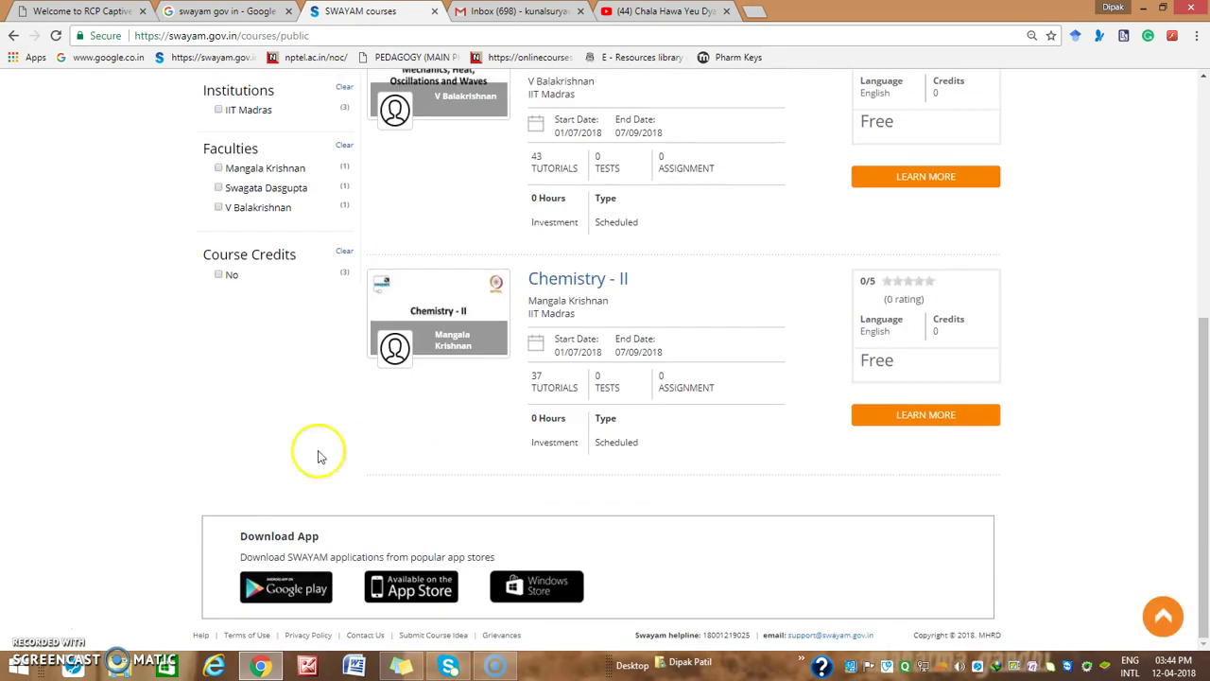
pyautogui.scroll(4, 181, 459)
pyautogui.scroll(2, 84, 432)
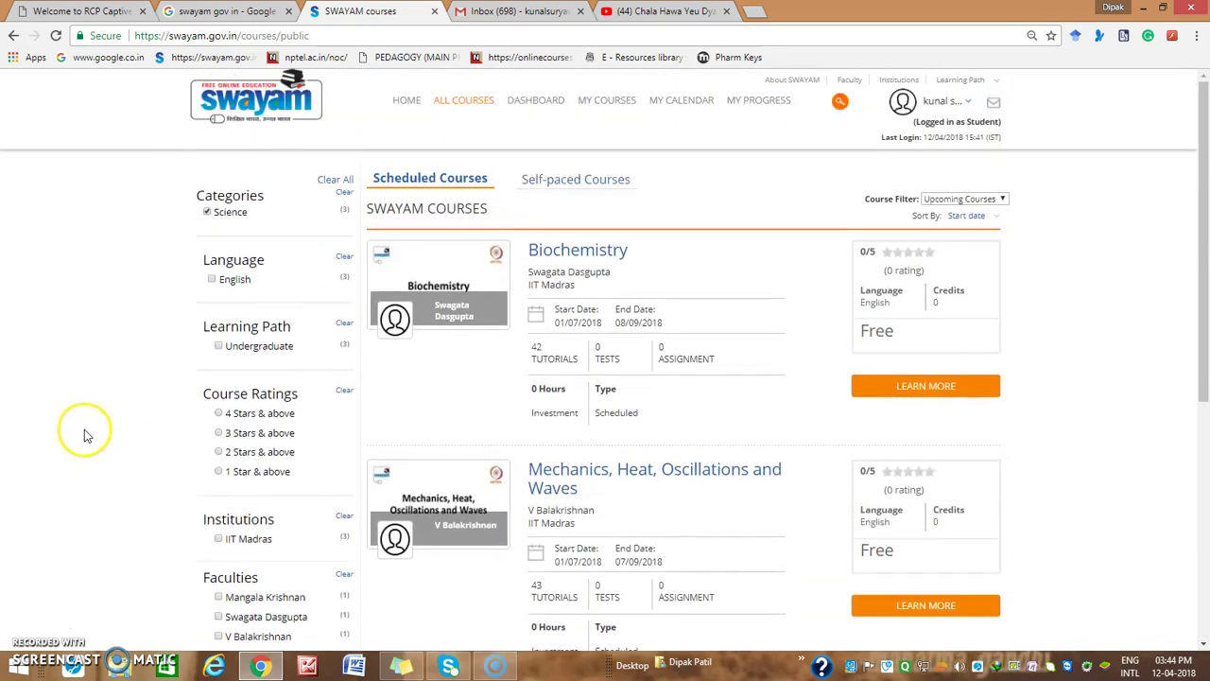
# Clear All filters and browse the full Scheduled Courses list led by Project Planning and Control
pyautogui.click(336, 181)
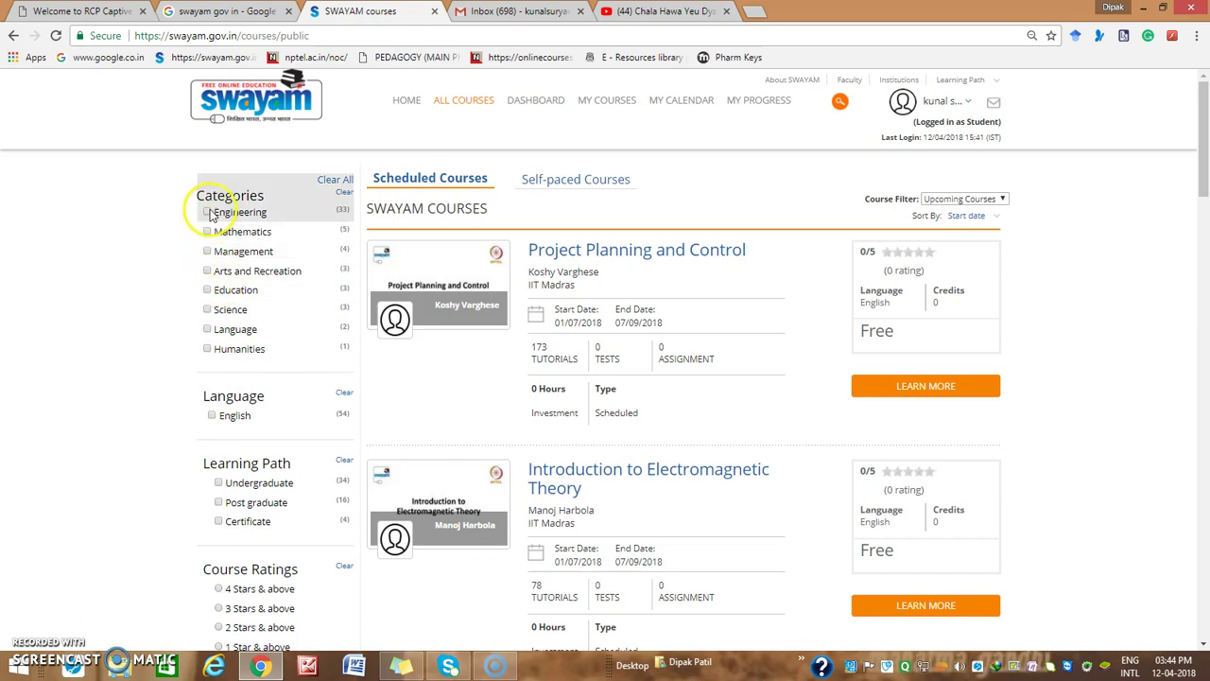
pyautogui.scroll(-5, 146, 324)
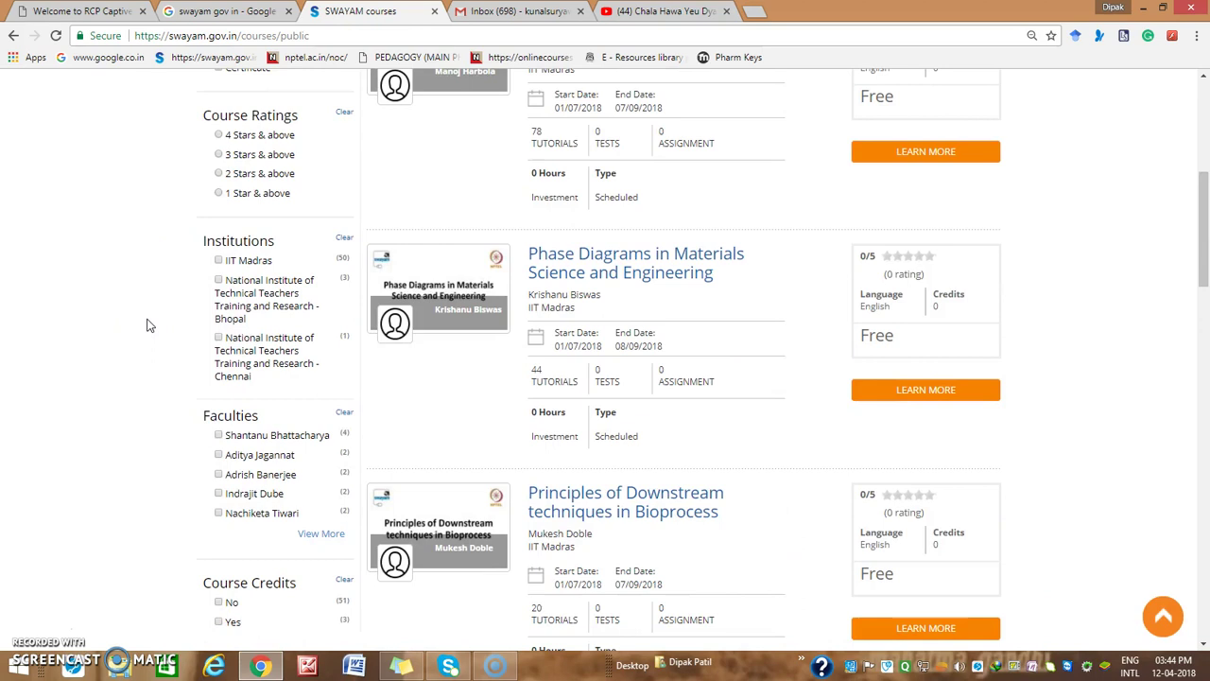
pyautogui.scroll(-2, 146, 324)
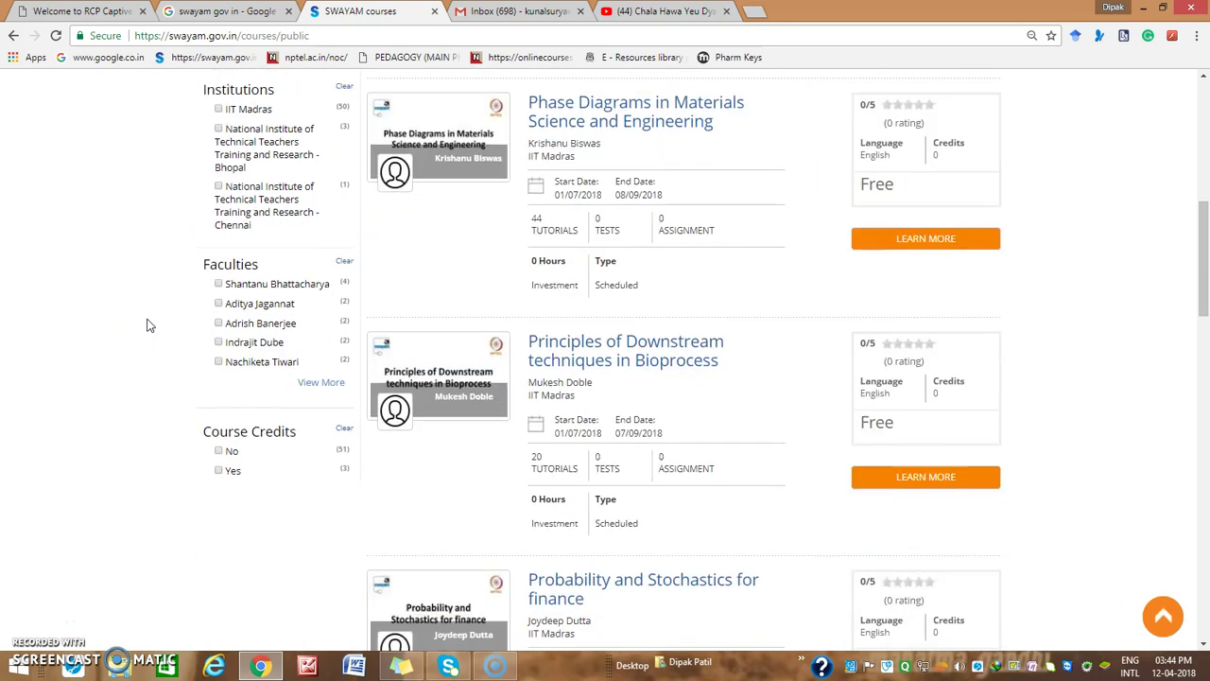
pyautogui.scroll(-1, 135, 386)
pyautogui.scroll(3, 135, 388)
pyautogui.scroll(5, 135, 387)
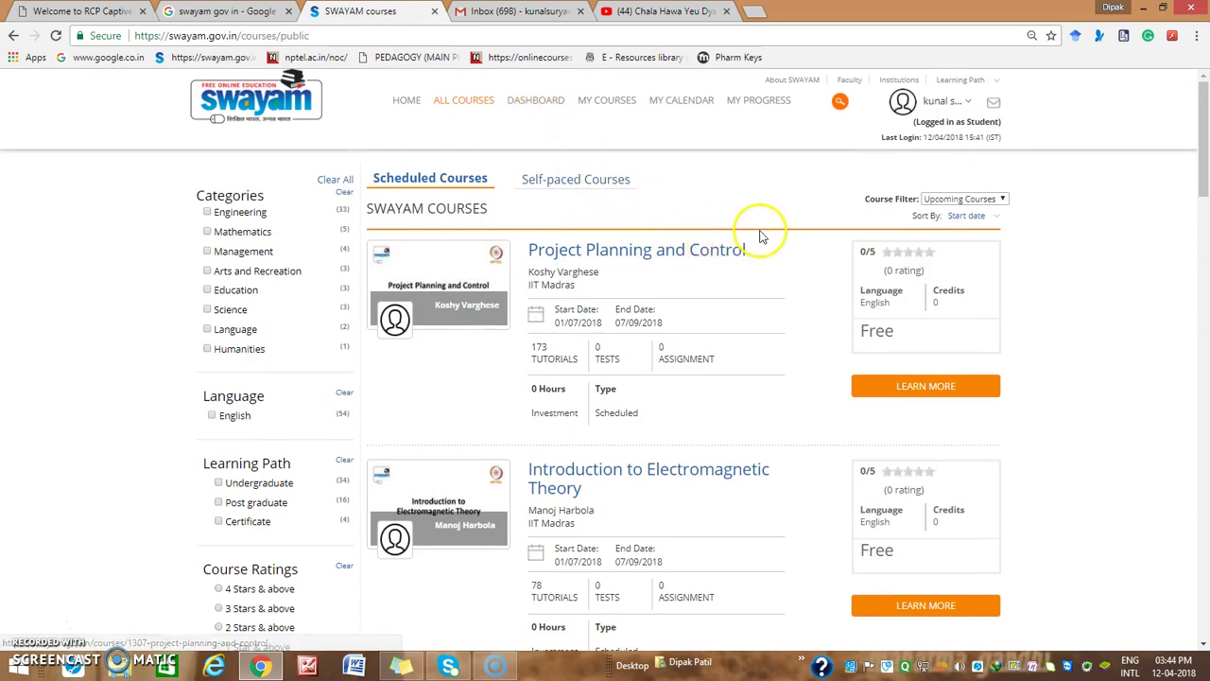
# Search for 'Intellectual Propert' and pick the 'Intellectual Property Rights: A Management Perspective' suggestion
pyautogui.click(839, 104)
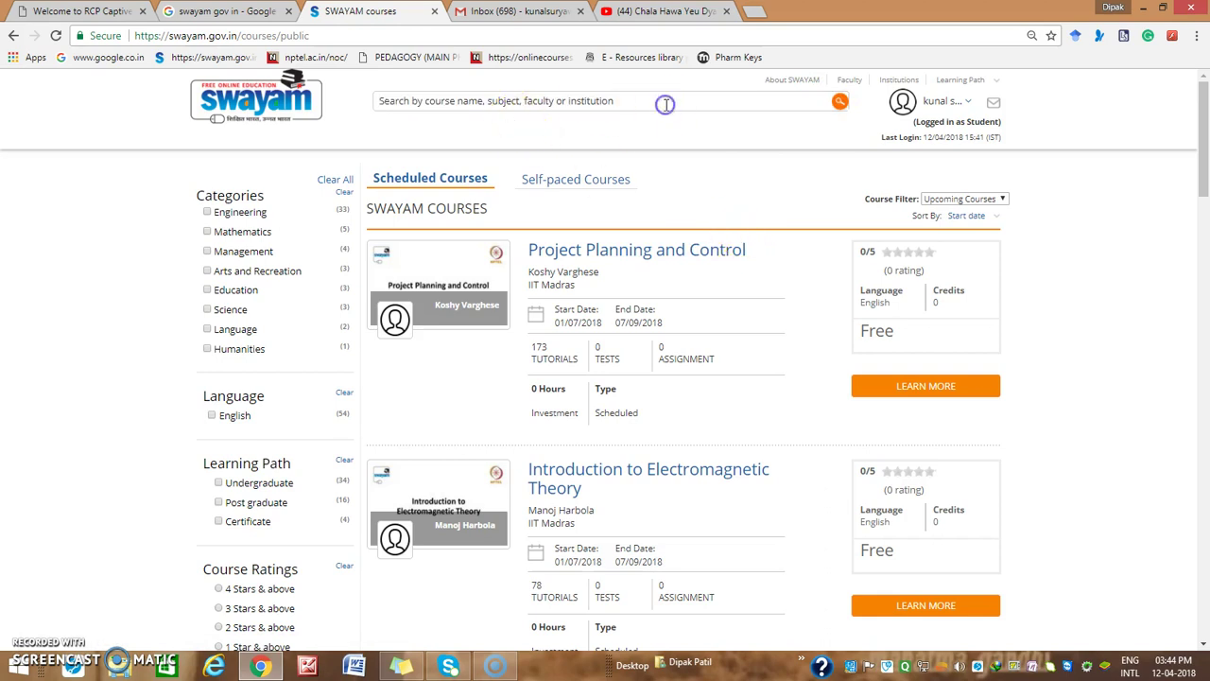
pyautogui.write('llectual')
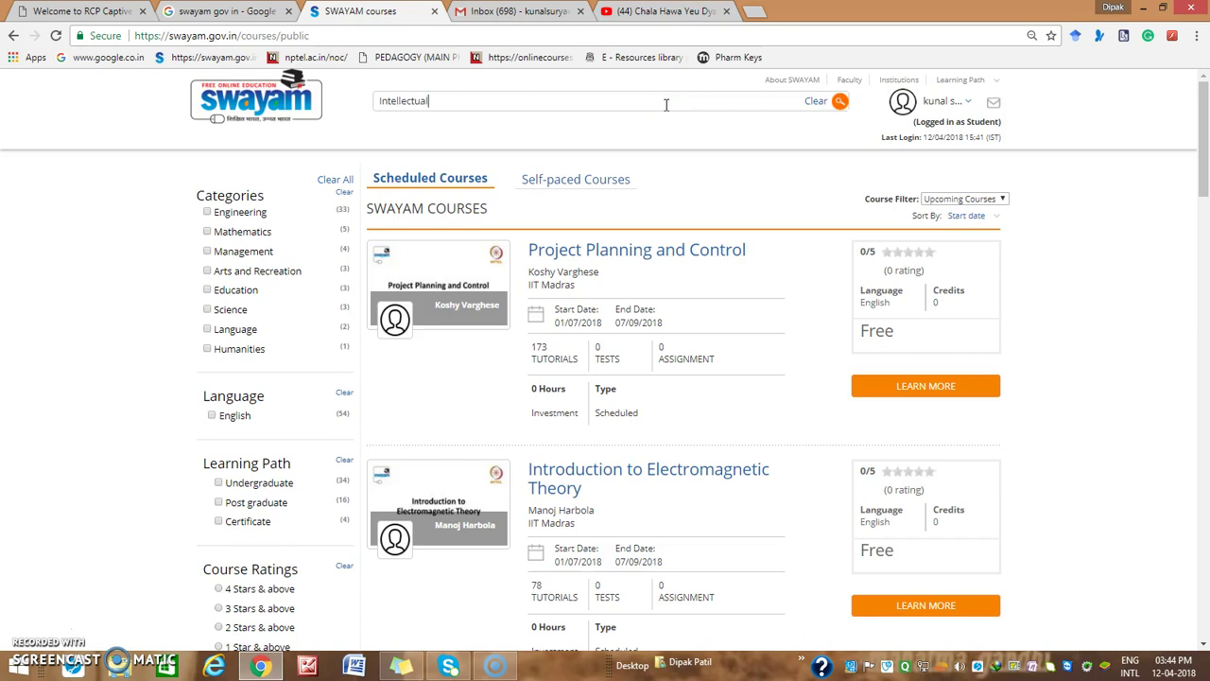
pyautogui.write('ntellectual Proper')
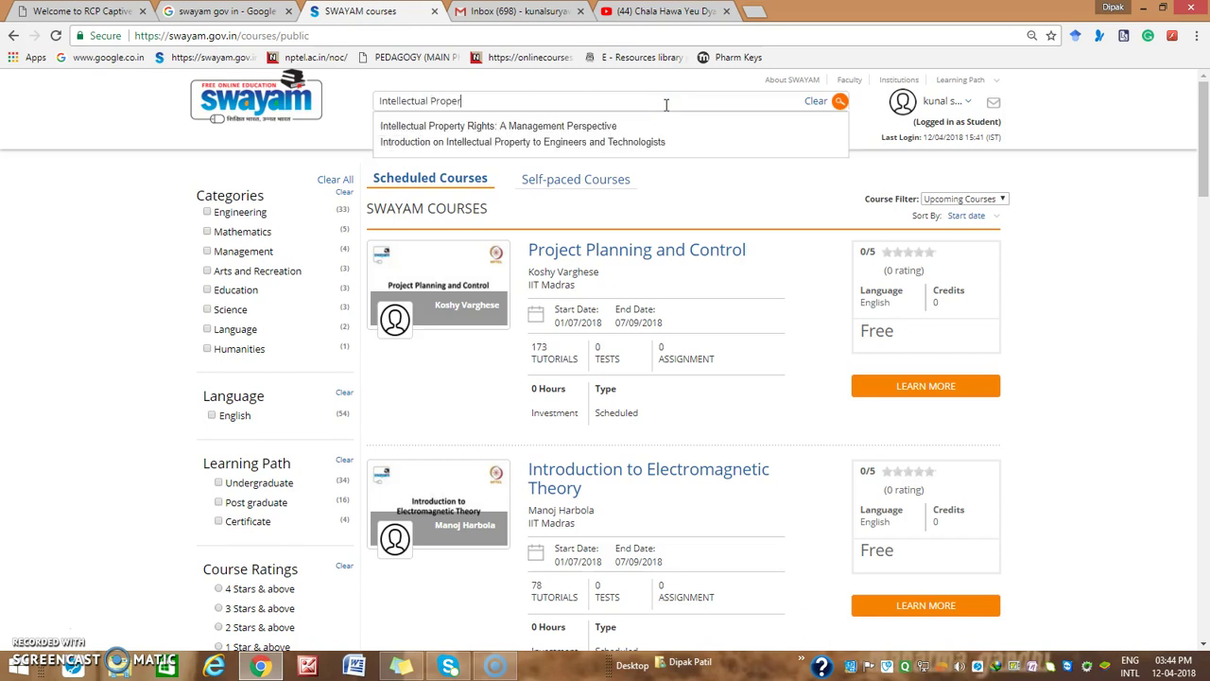
pyautogui.write('t')
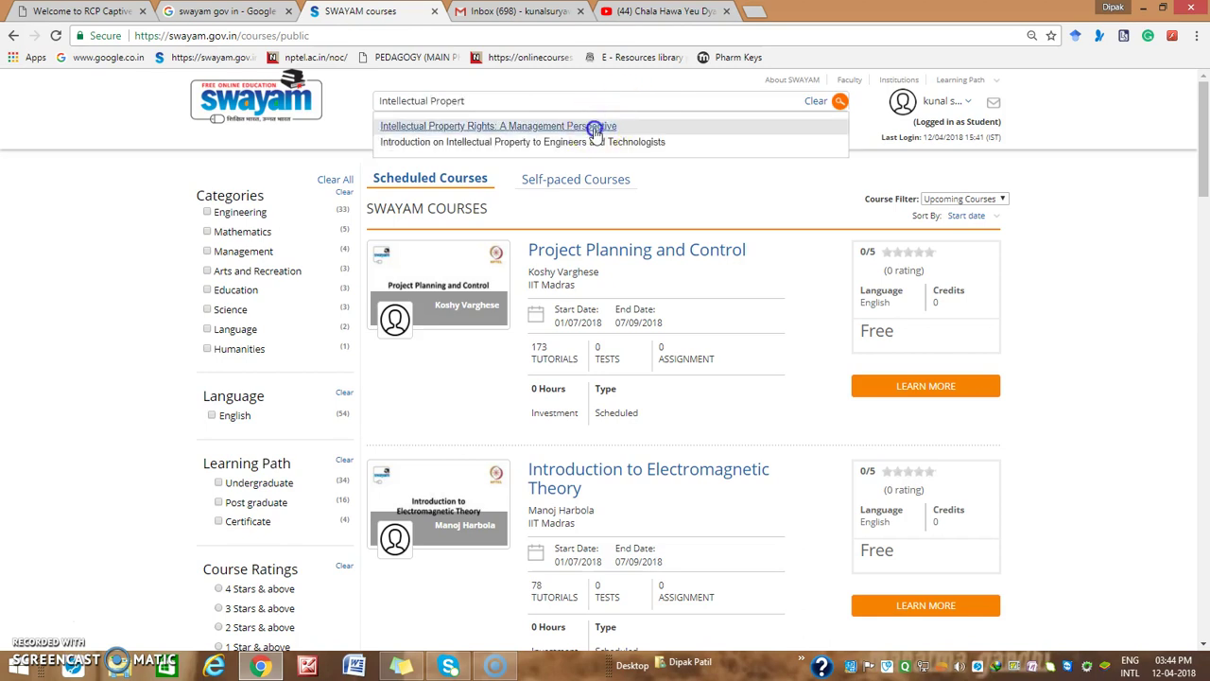
pyautogui.click(596, 126)
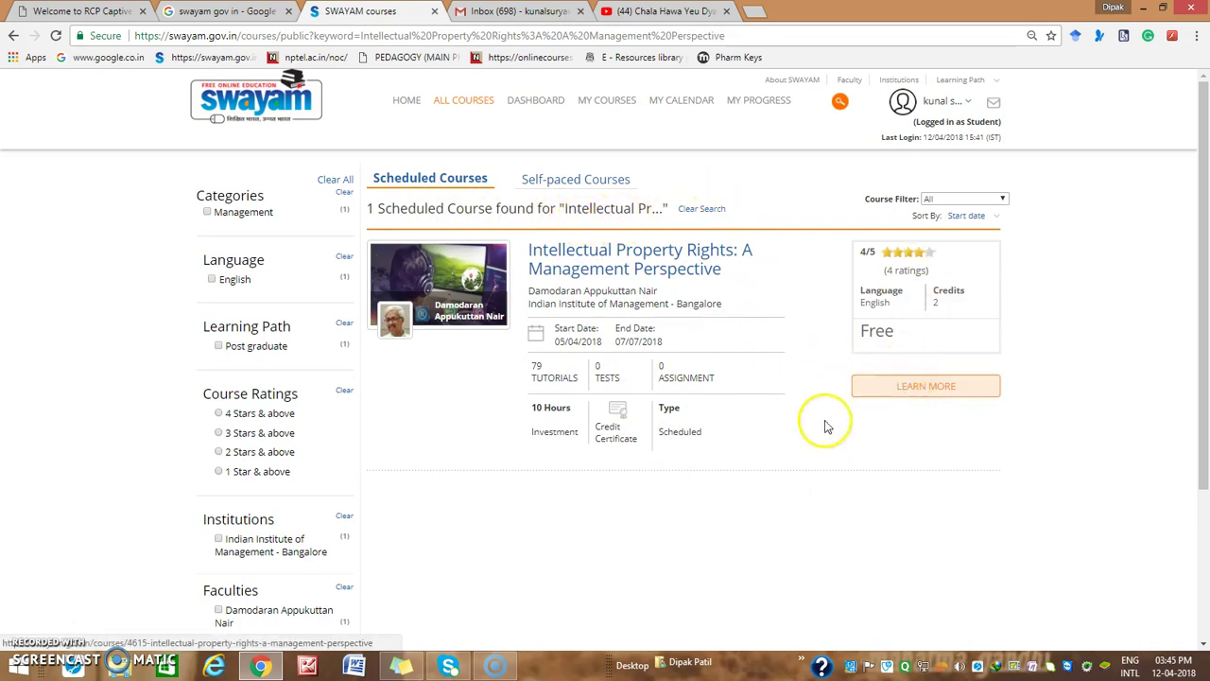
# Open the Intellectual Property Rights: A Management Perspective course page and look over its details
pyautogui.click(593, 253)
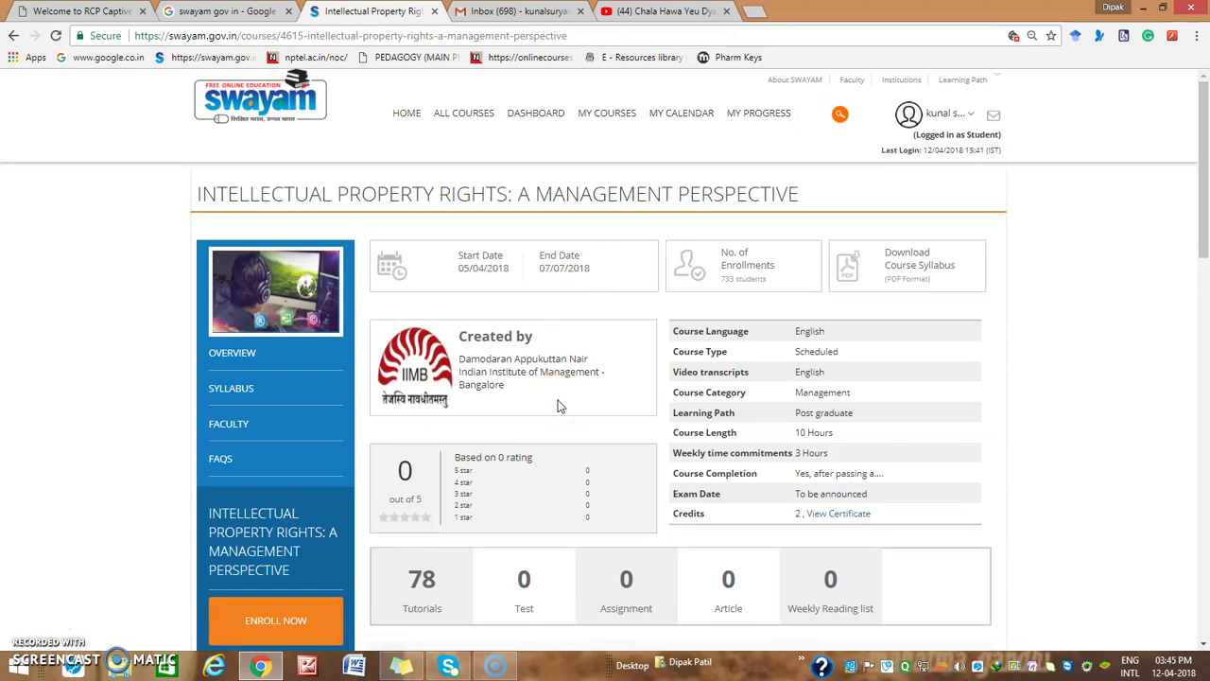
pyautogui.scroll(-6, 557, 406)
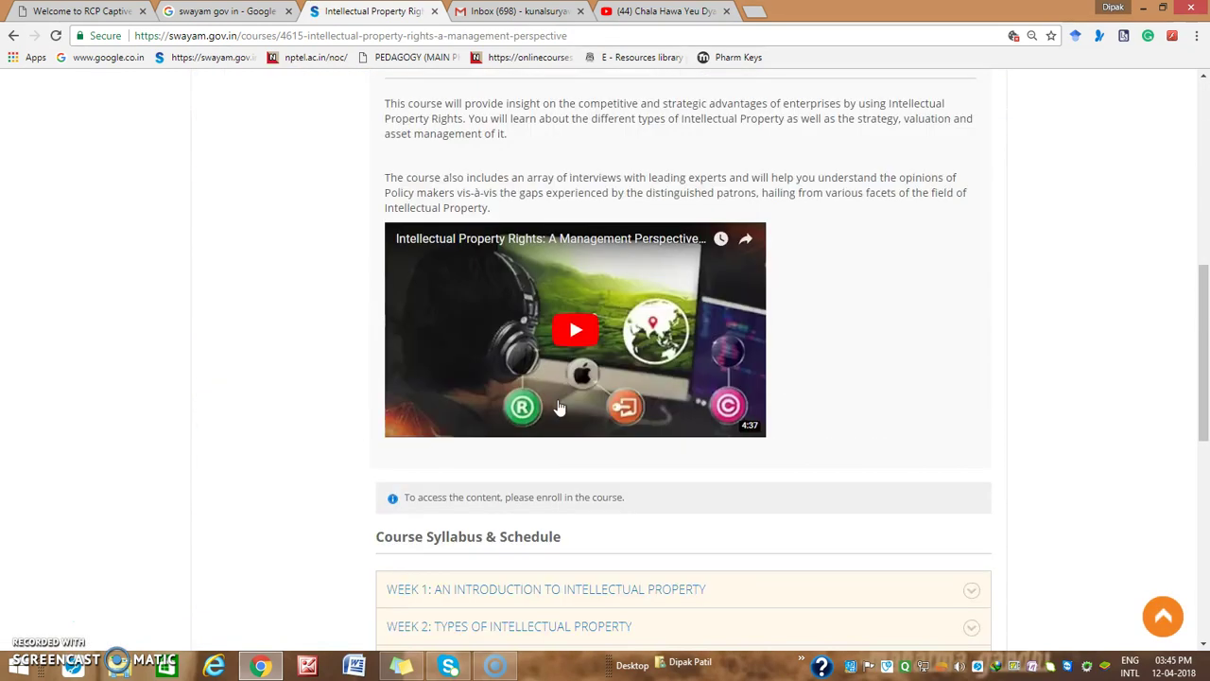
pyautogui.scroll(4, 501, 412)
pyautogui.scroll(3, 501, 411)
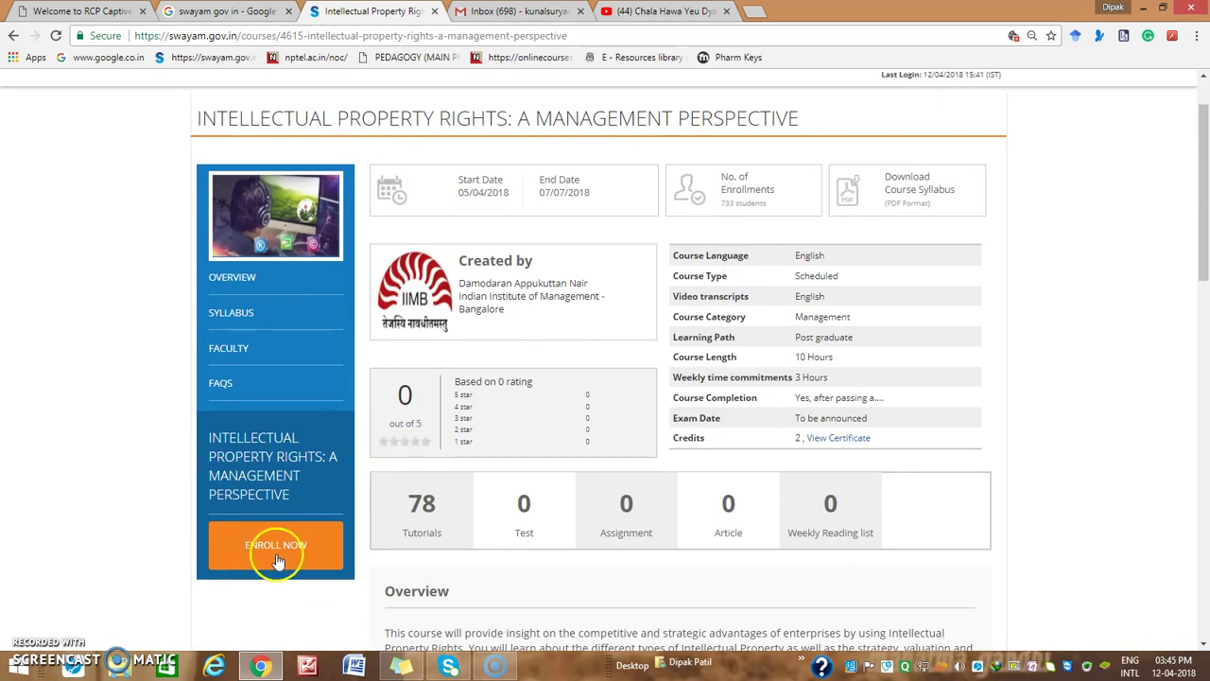
# Enroll in the course, acknowledge the Congratulations dialog, and go to the Dashboard
pyautogui.click(276, 554)
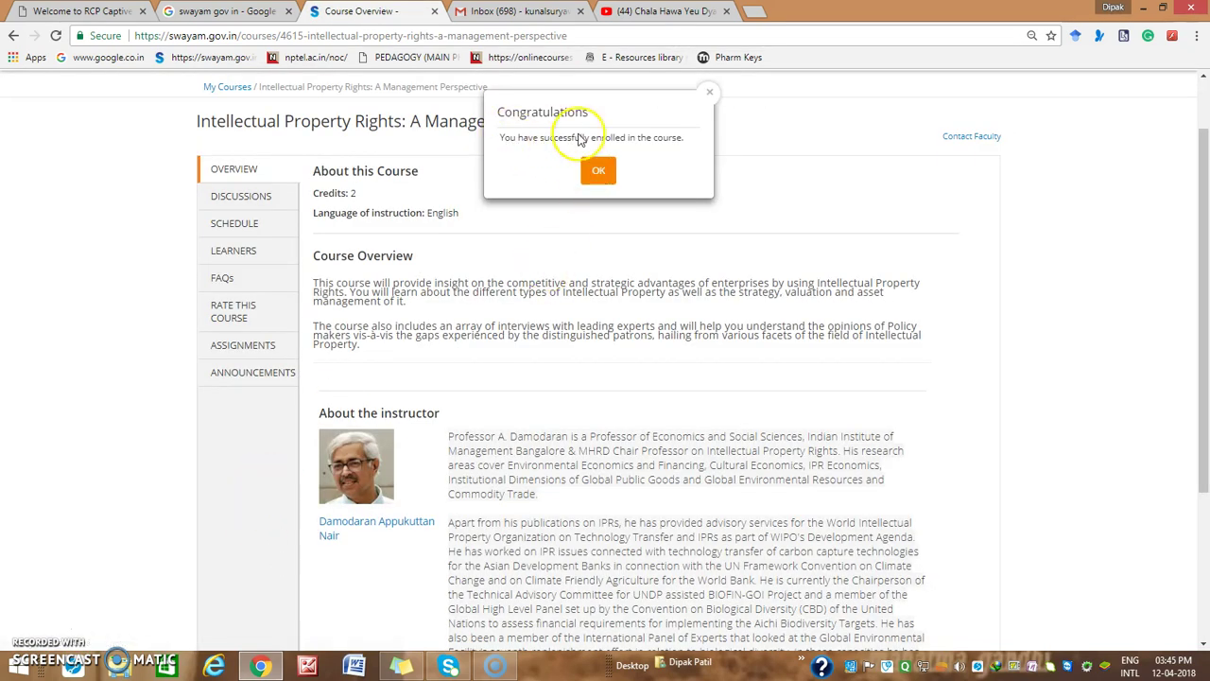
pyautogui.click(602, 176)
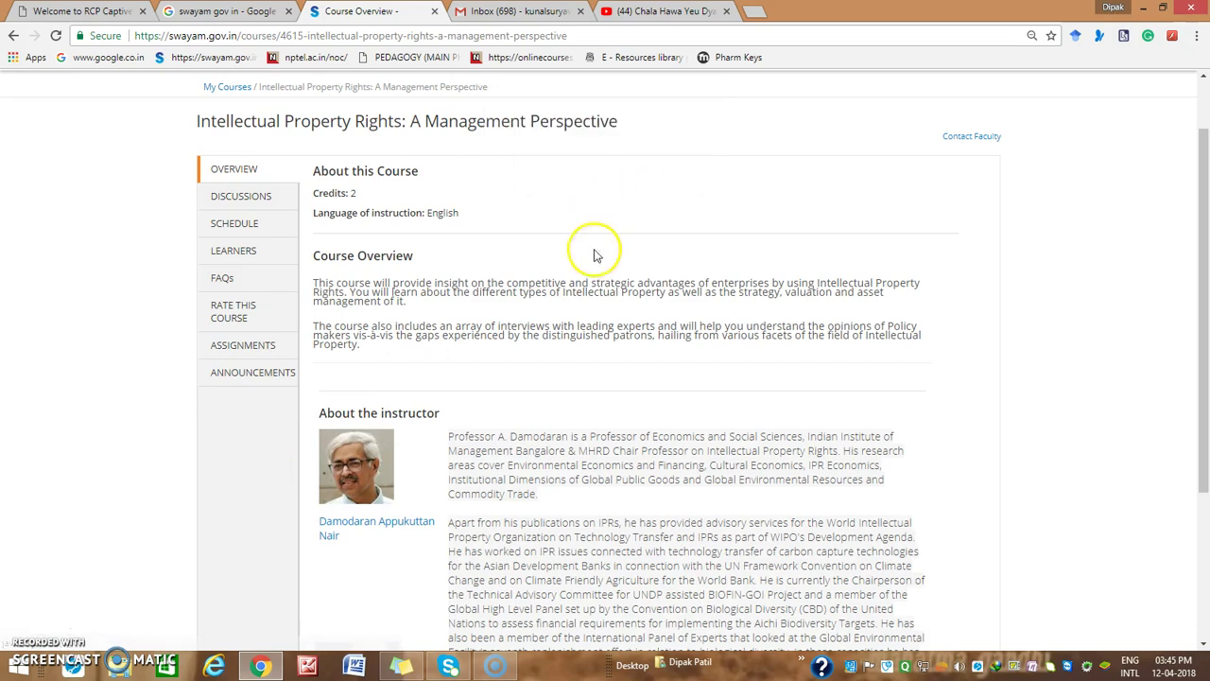
pyautogui.scroll(1, 430, 274)
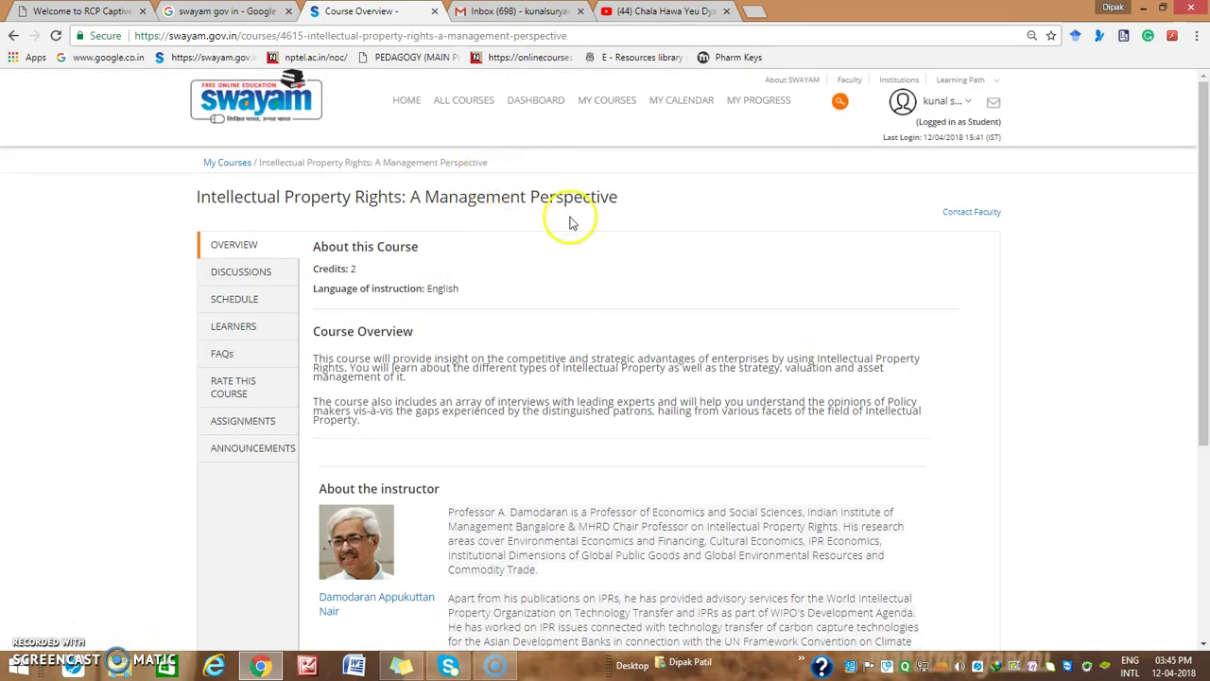
pyautogui.click(534, 102)
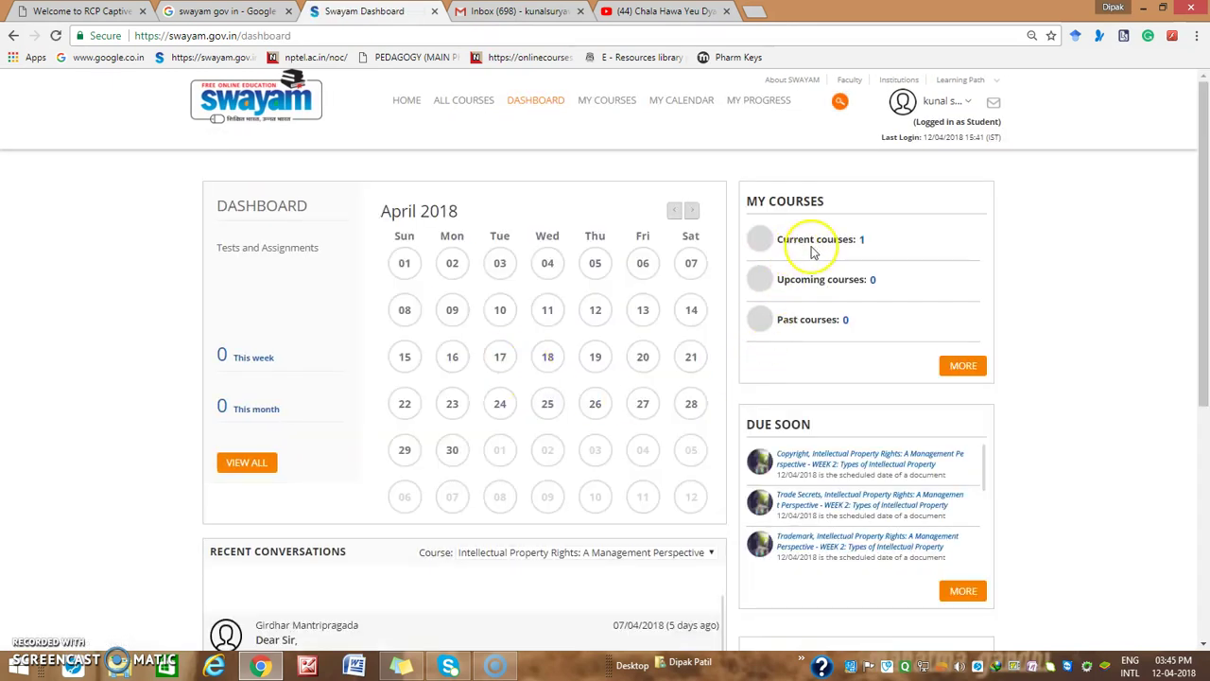
# From the Current courses '1' list, open the Intellectual Property Rights course overview
pyautogui.click(861, 242)
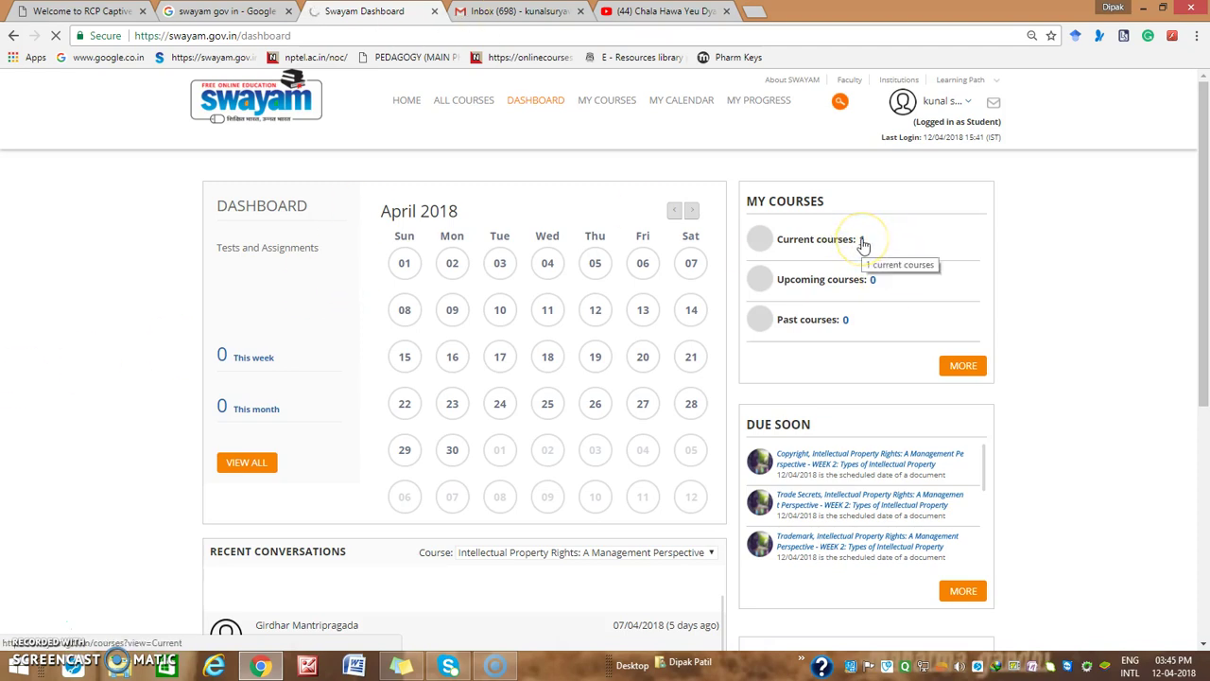
pyautogui.click(863, 241)
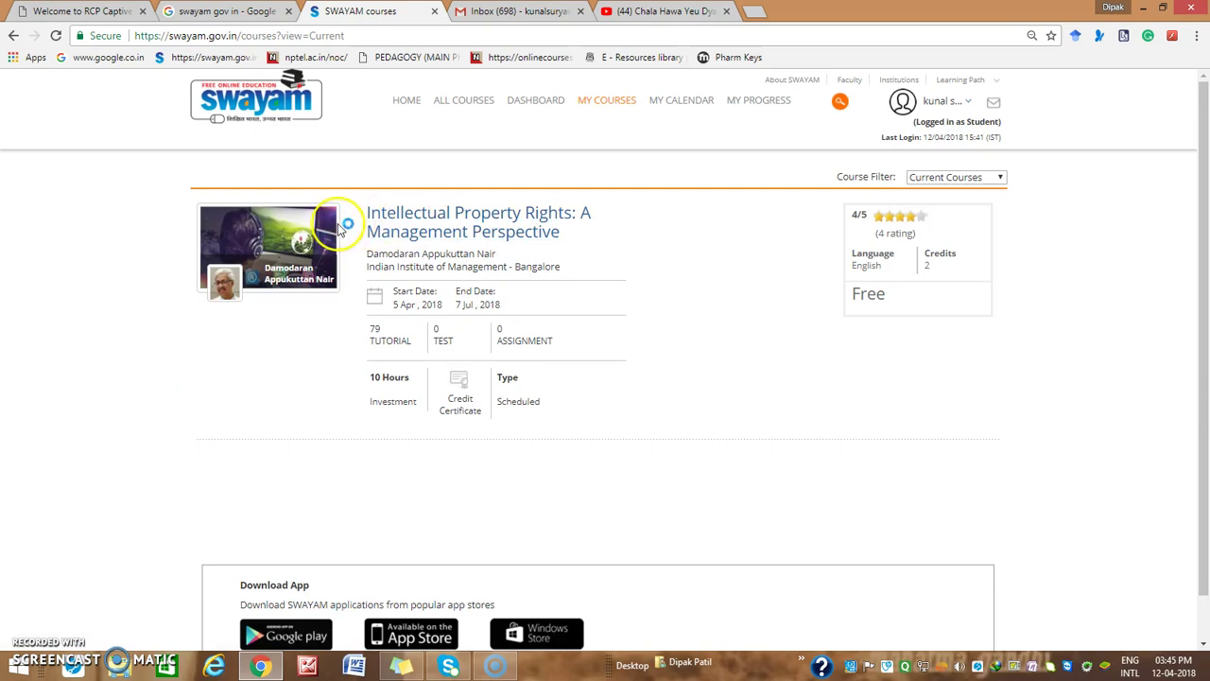
pyautogui.click(461, 237)
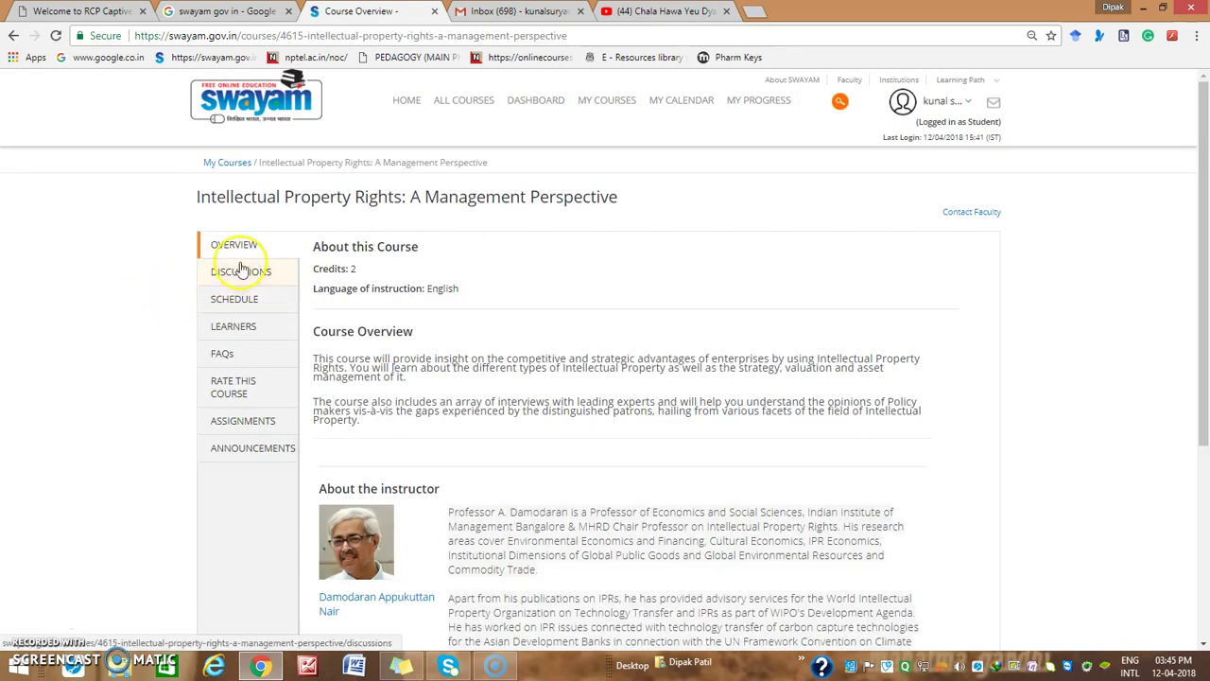
pyautogui.scroll(-3, 460, 378)
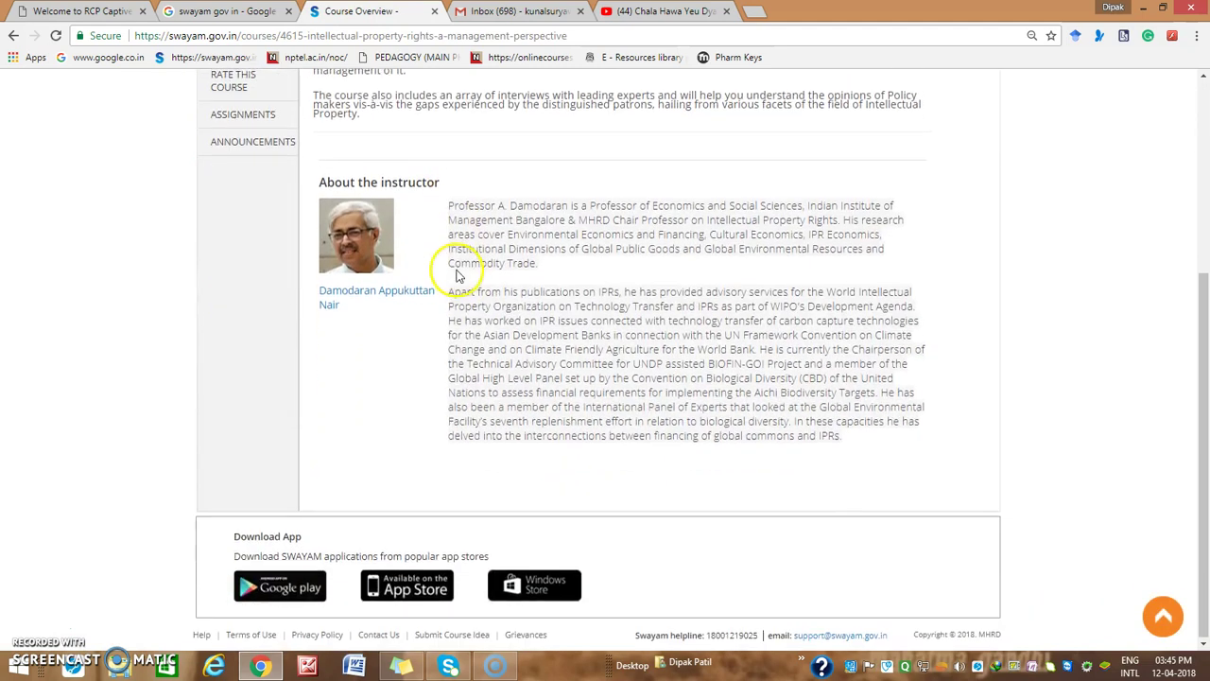
pyautogui.scroll(3, 248, 264)
# Decline the discussion board code of conduct, then show the Schedule with Week 1 collapsed
pyautogui.click(232, 269)
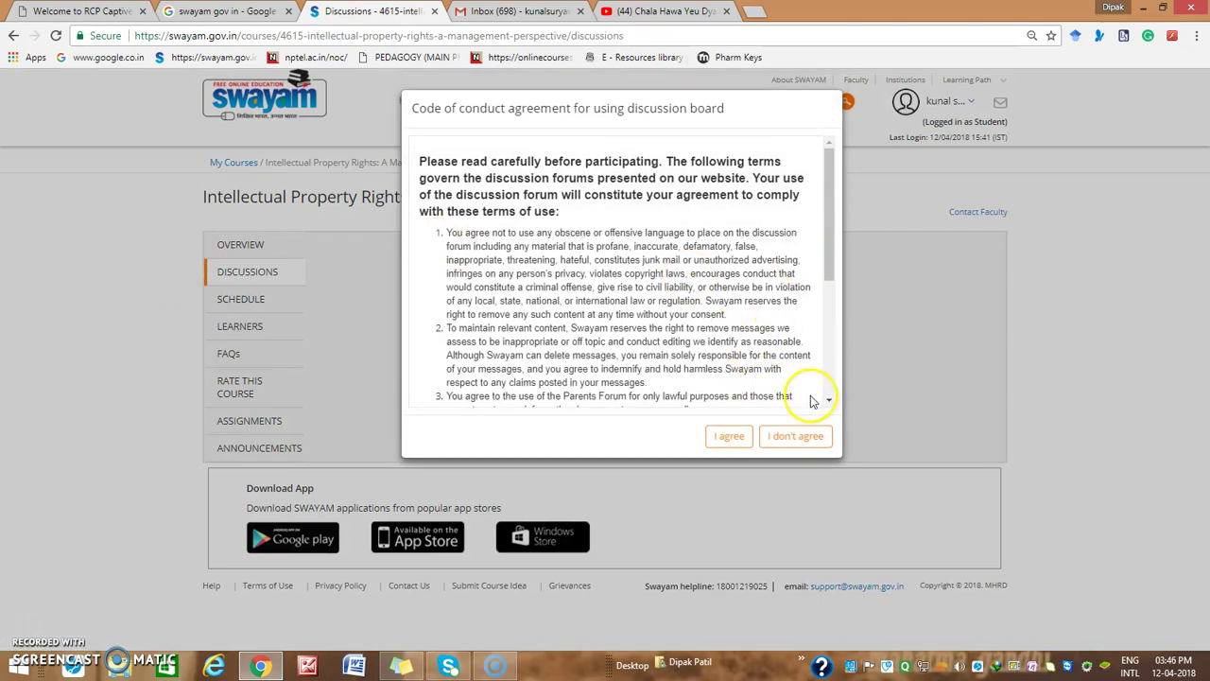
pyautogui.click(793, 437)
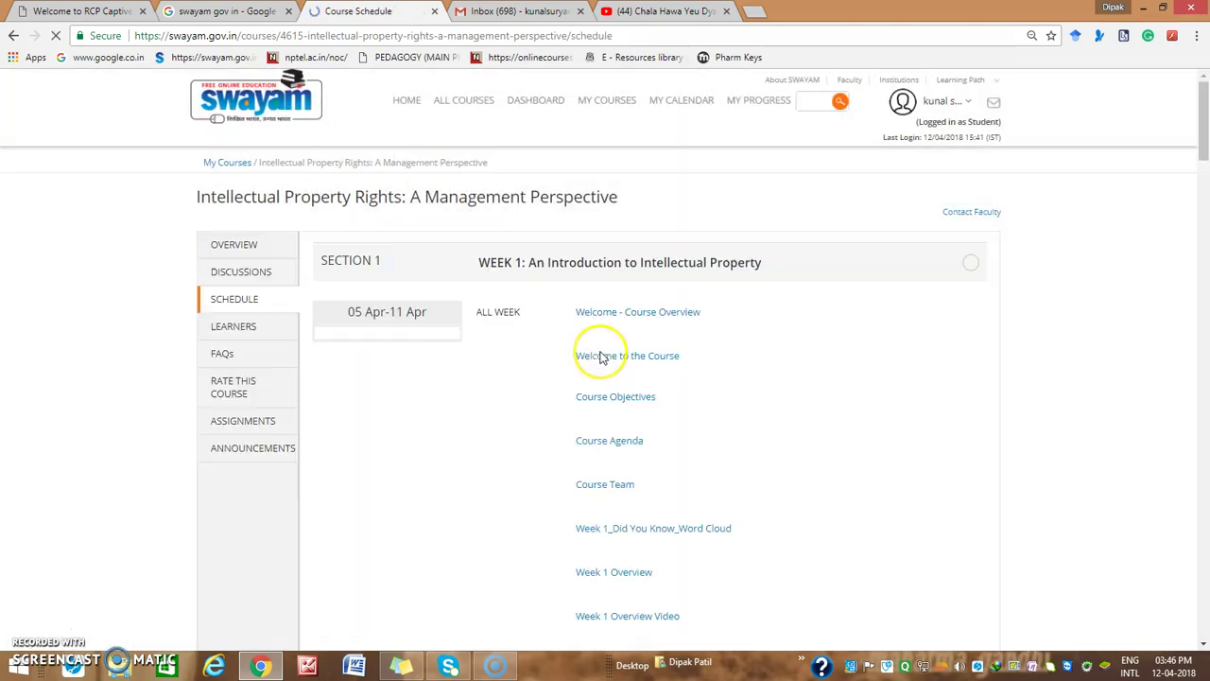
pyautogui.click(231, 303)
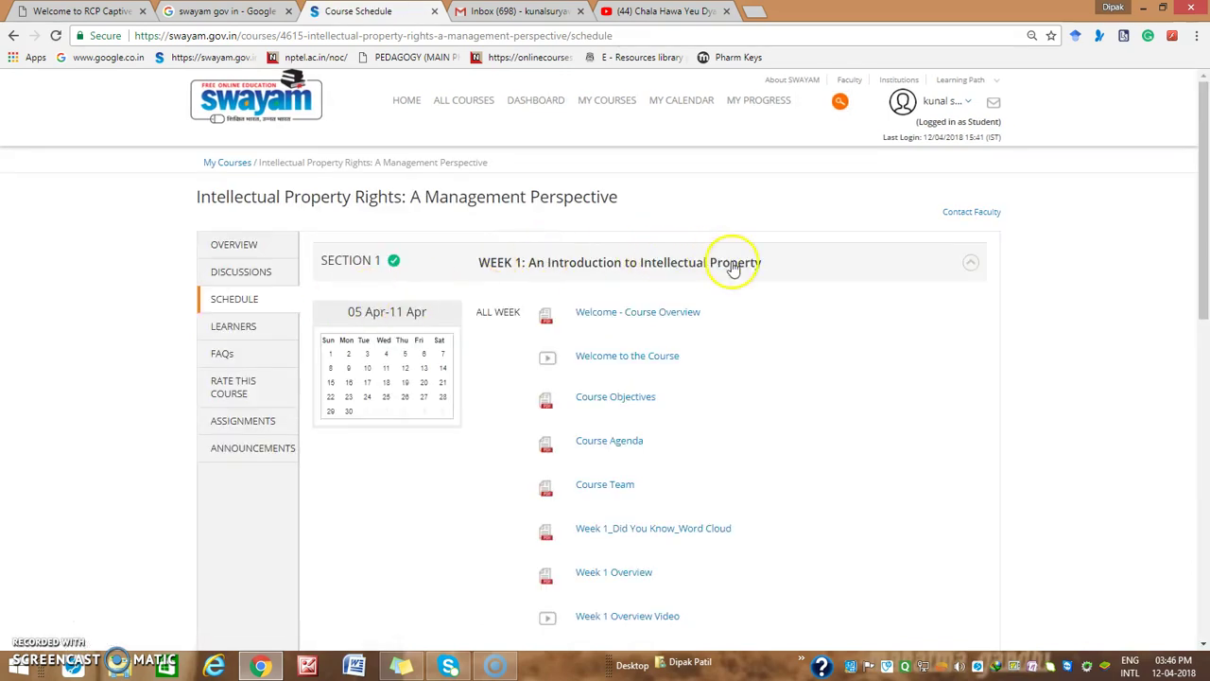
pyautogui.click(961, 272)
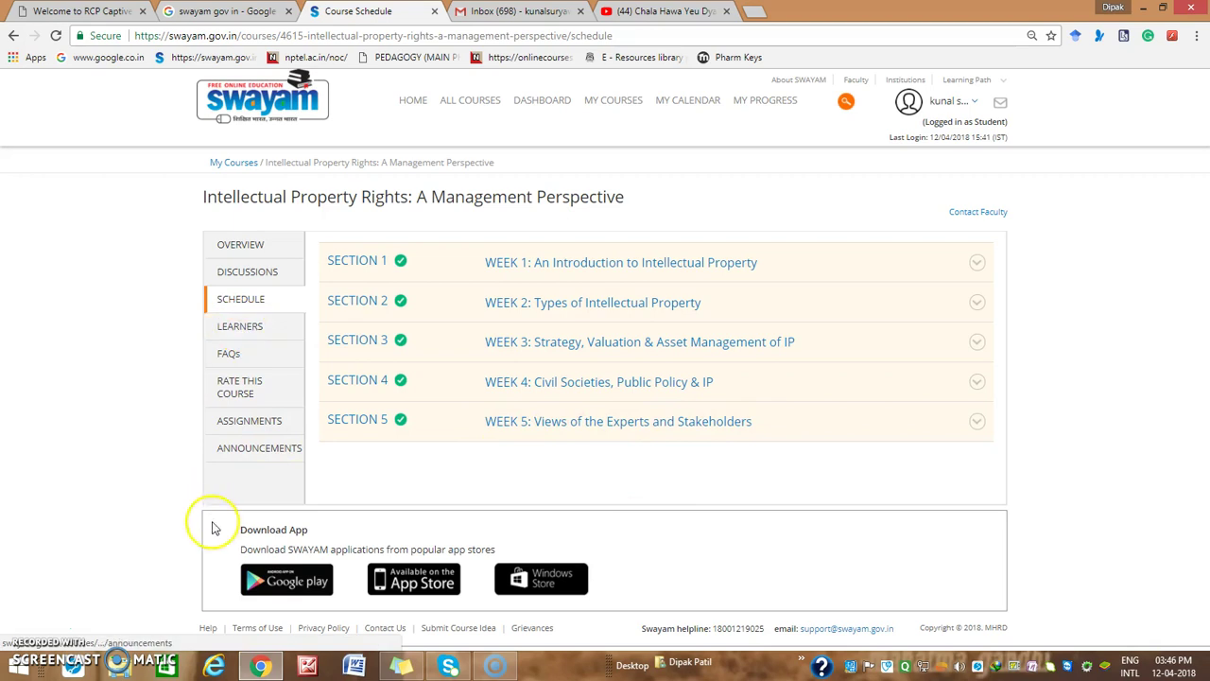
pyautogui.click(239, 323)
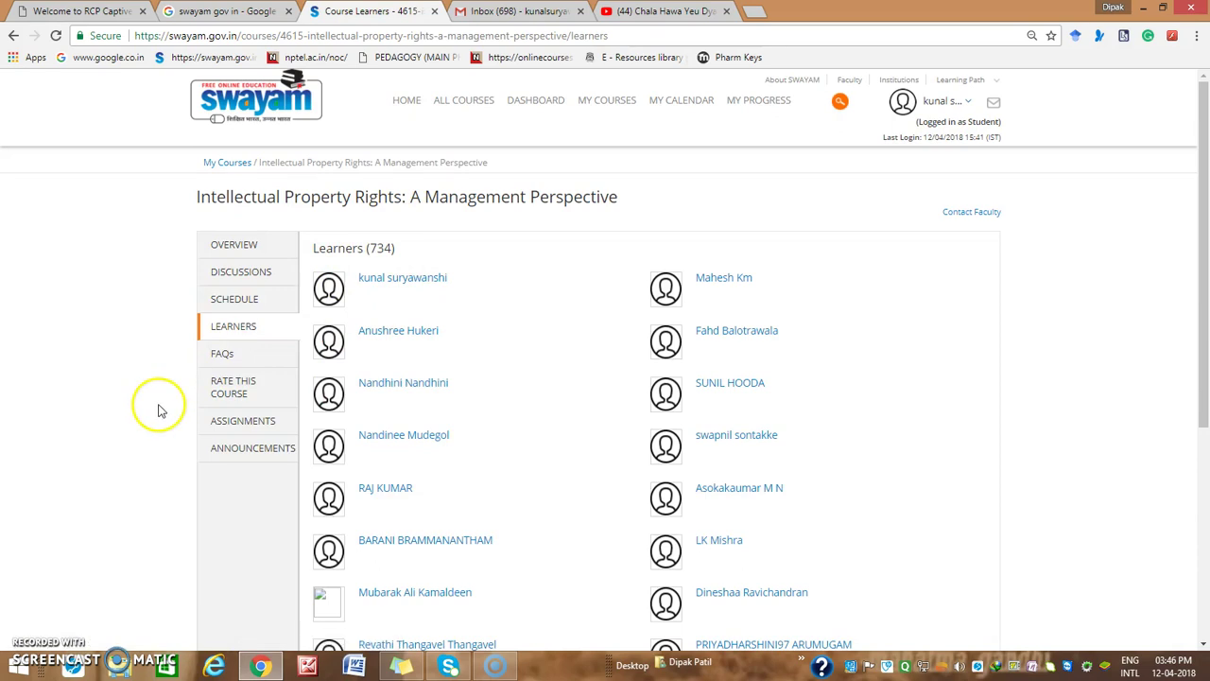
pyautogui.click(232, 420)
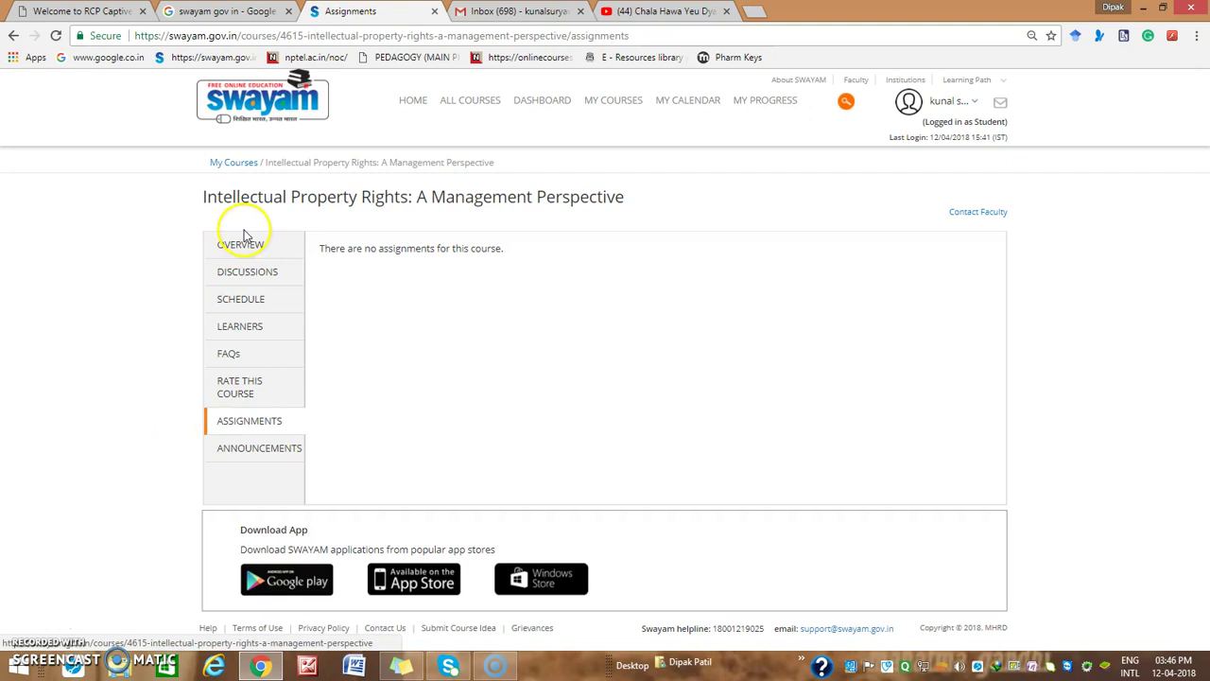
pyautogui.click(242, 243)
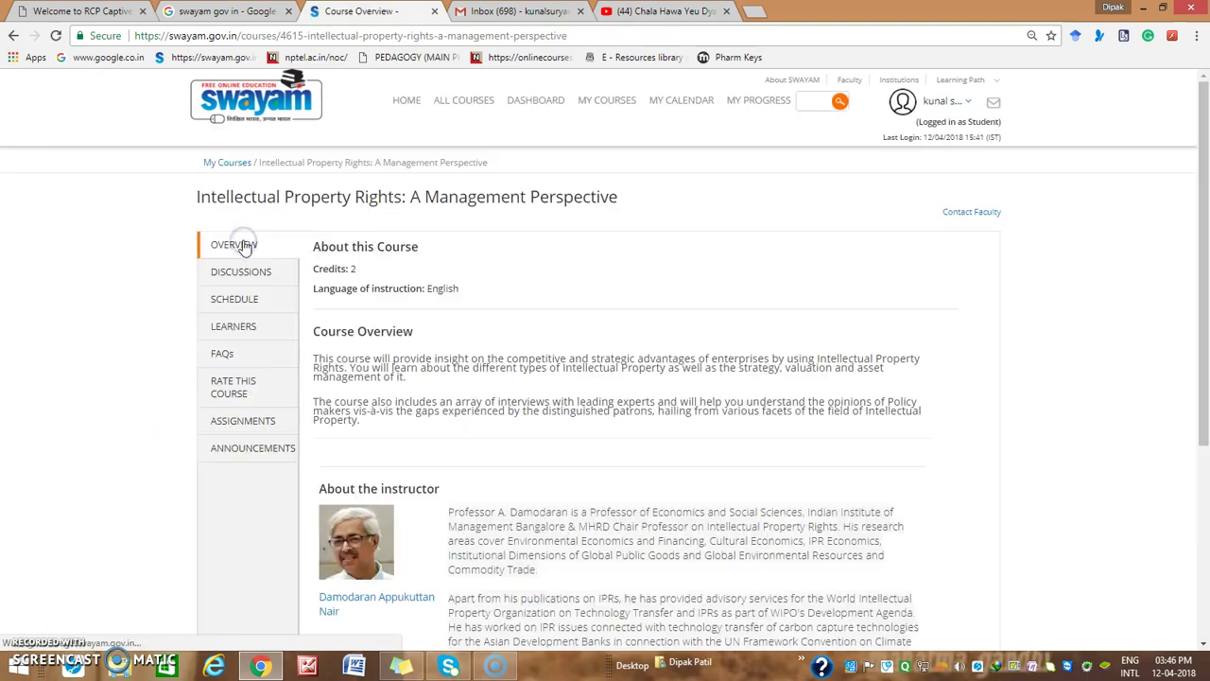
pyautogui.click(229, 303)
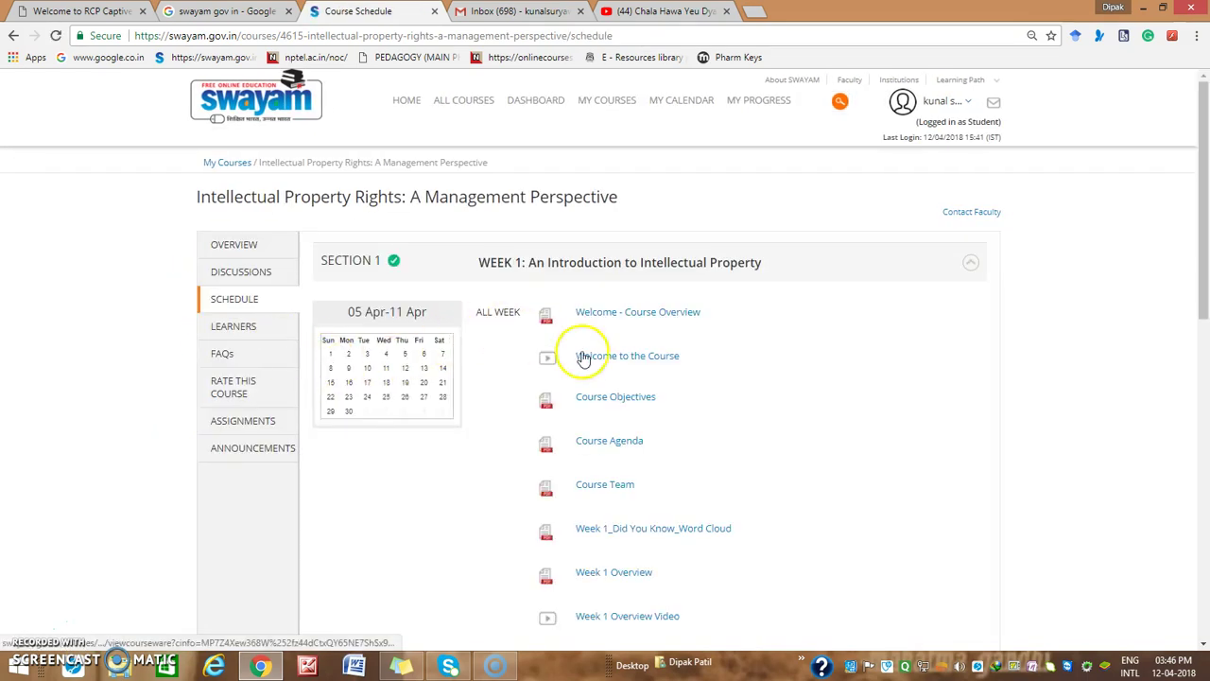
pyautogui.click(972, 266)
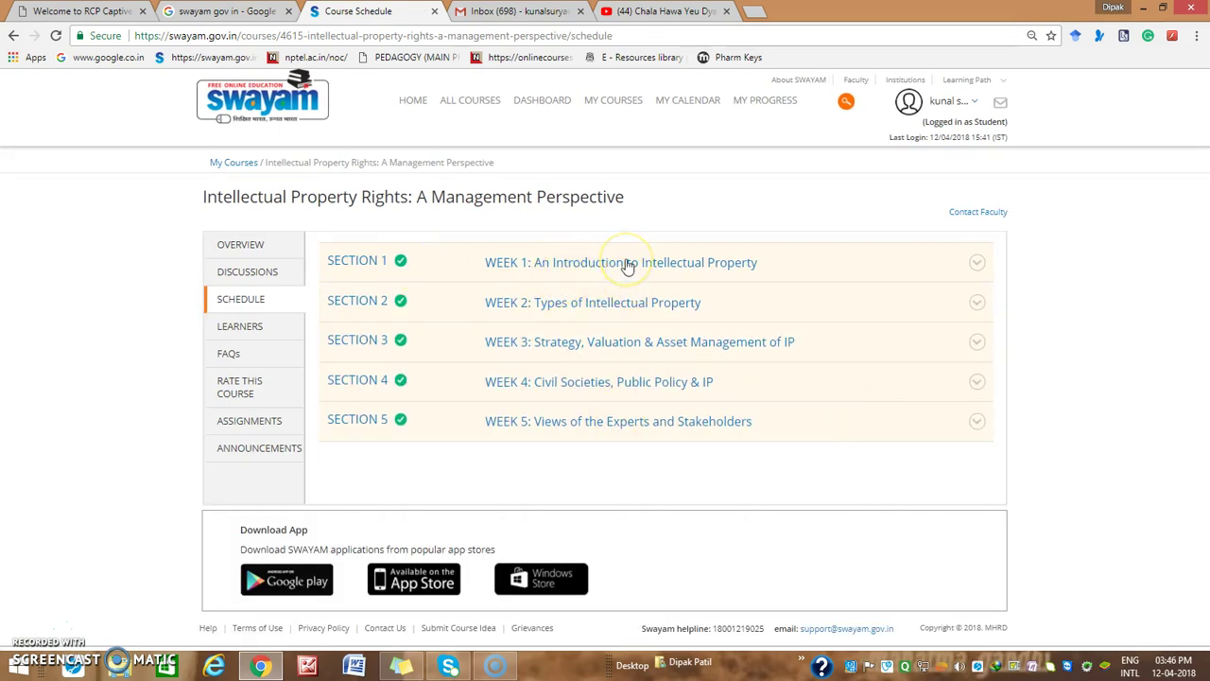
# Expand Week 1 and view the Week 1 Objectives document in full screen, then exit
pyautogui.click(573, 265)
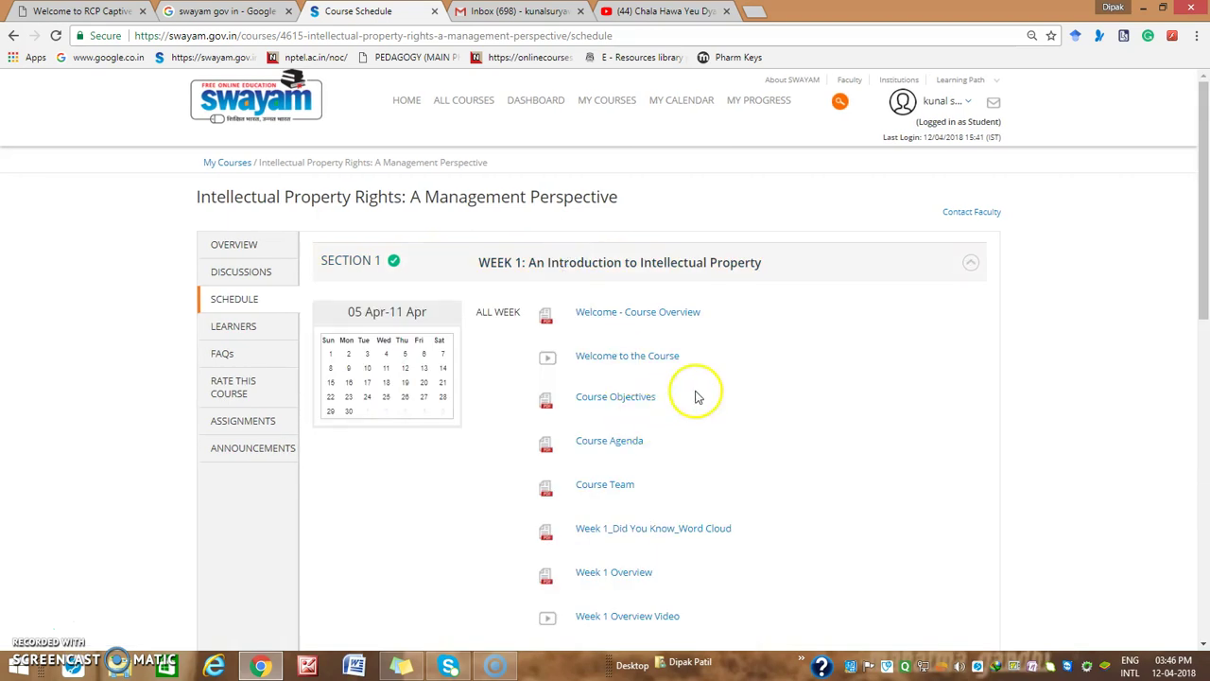
pyautogui.scroll(-2, 680, 392)
pyautogui.scroll(-4, 670, 359)
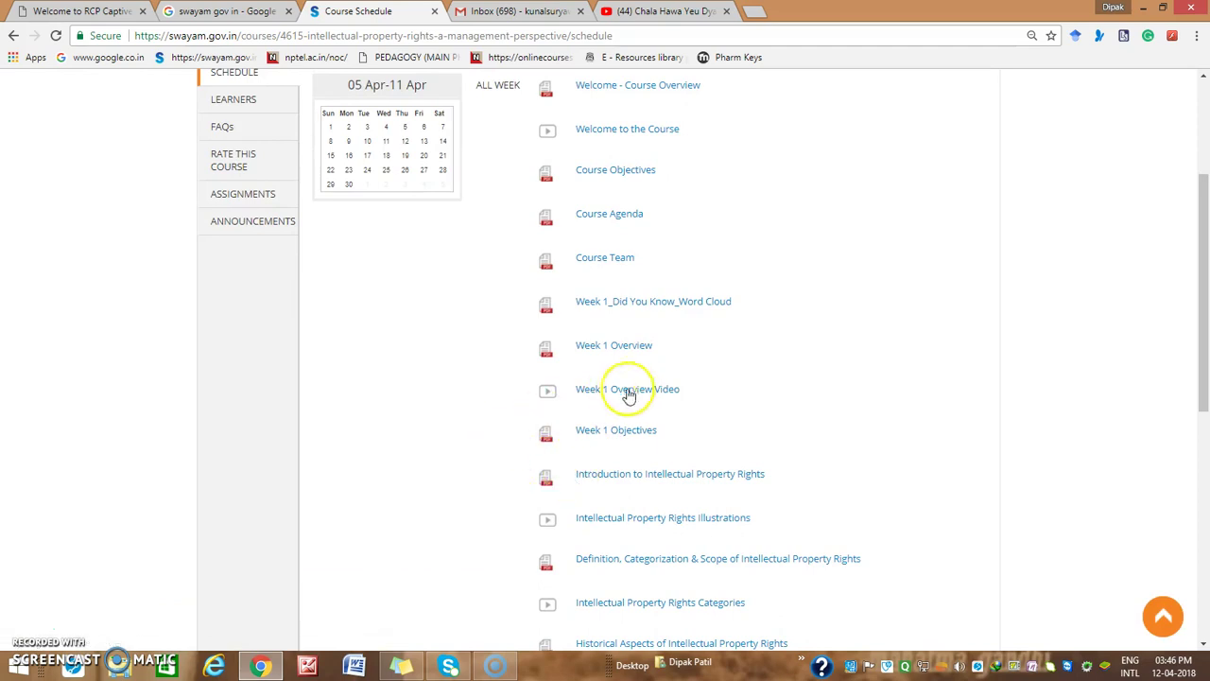
pyautogui.click(607, 438)
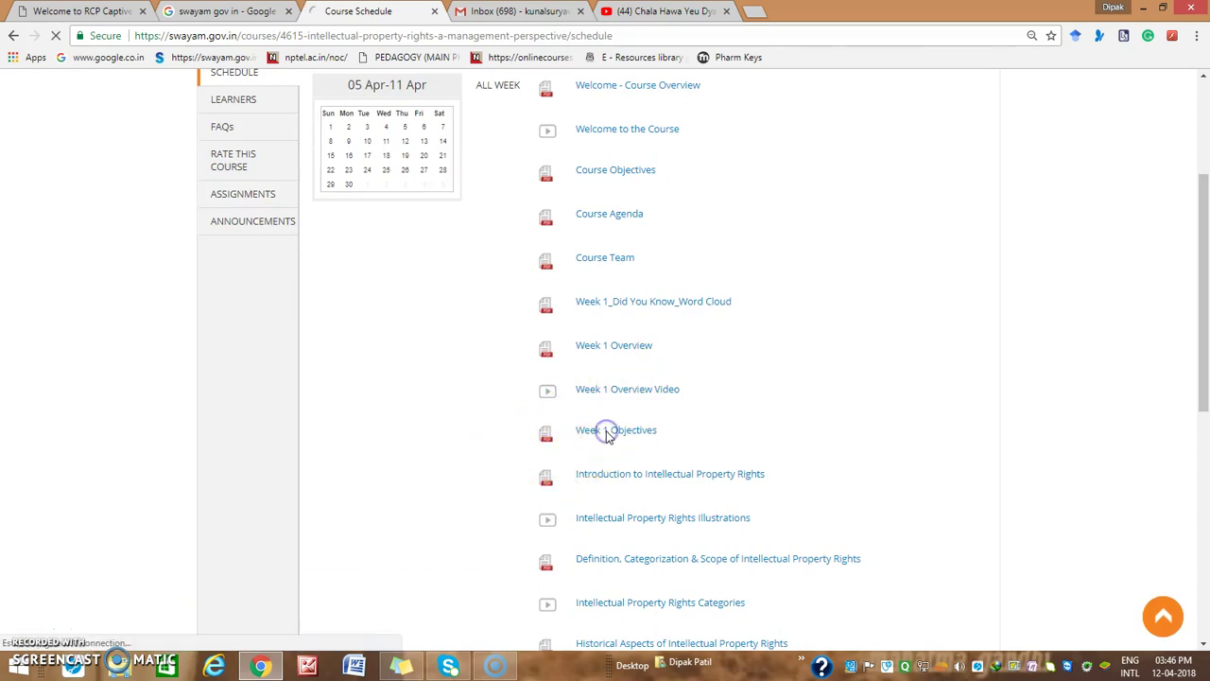
pyautogui.scroll(-2, 561, 378)
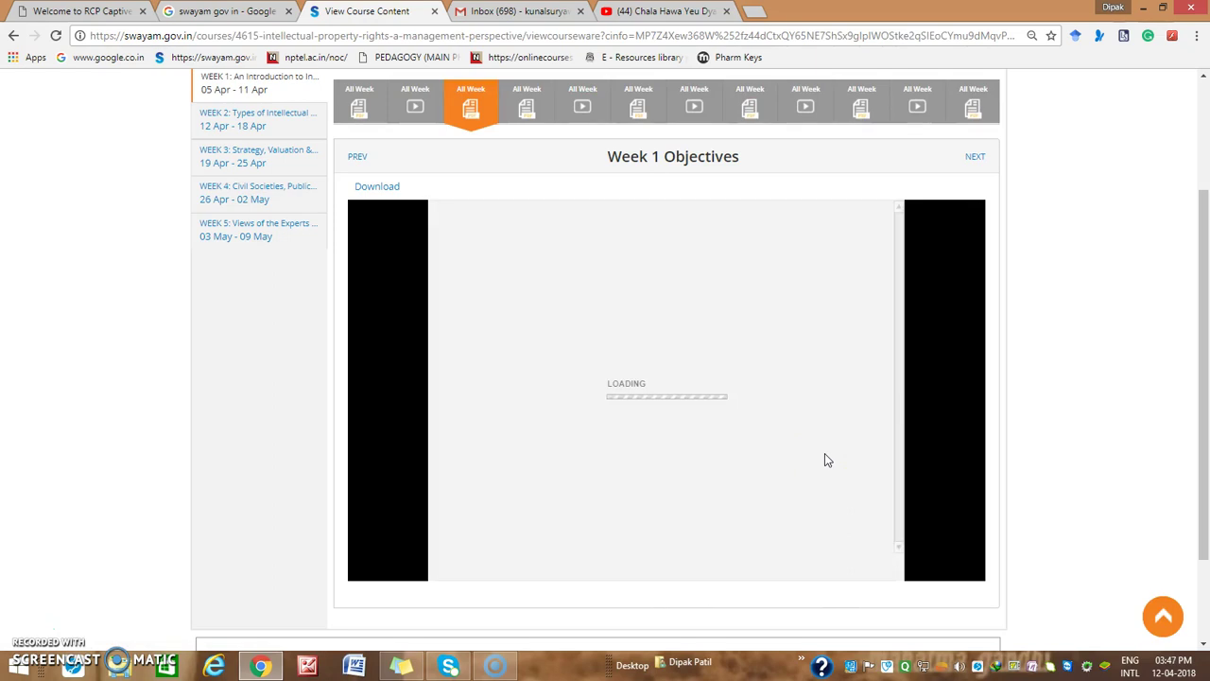
pyautogui.click(881, 566)
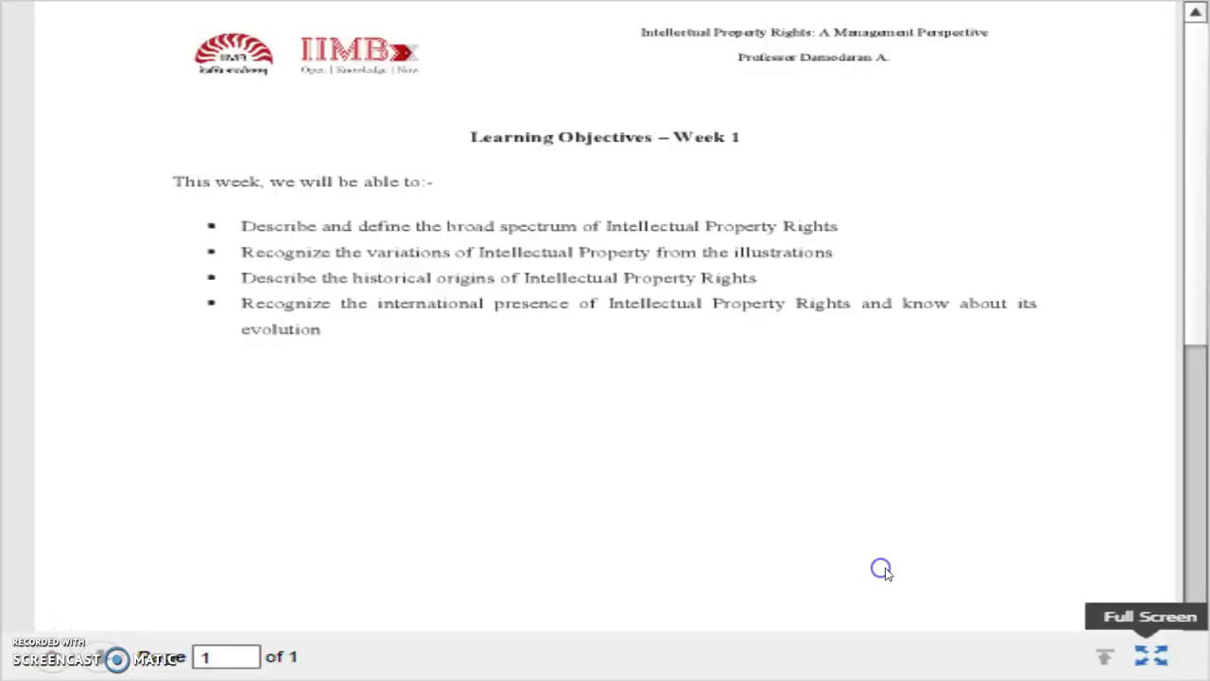
pyautogui.click(668, 163)
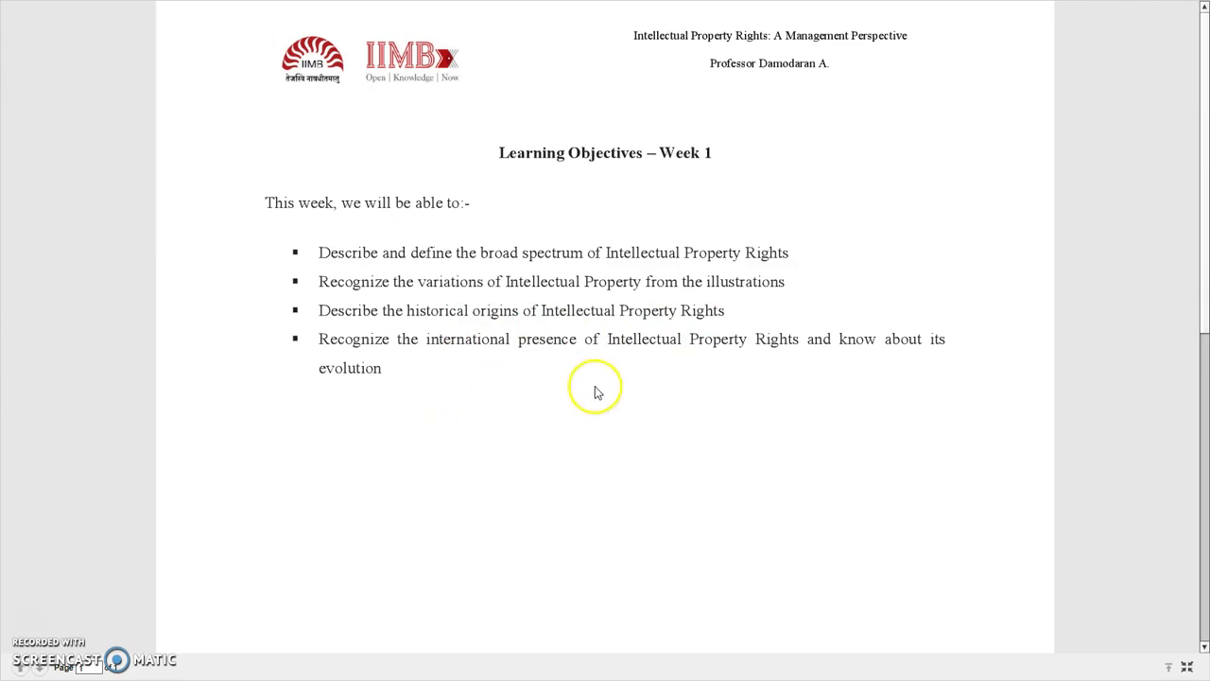
pyautogui.press('Escape')
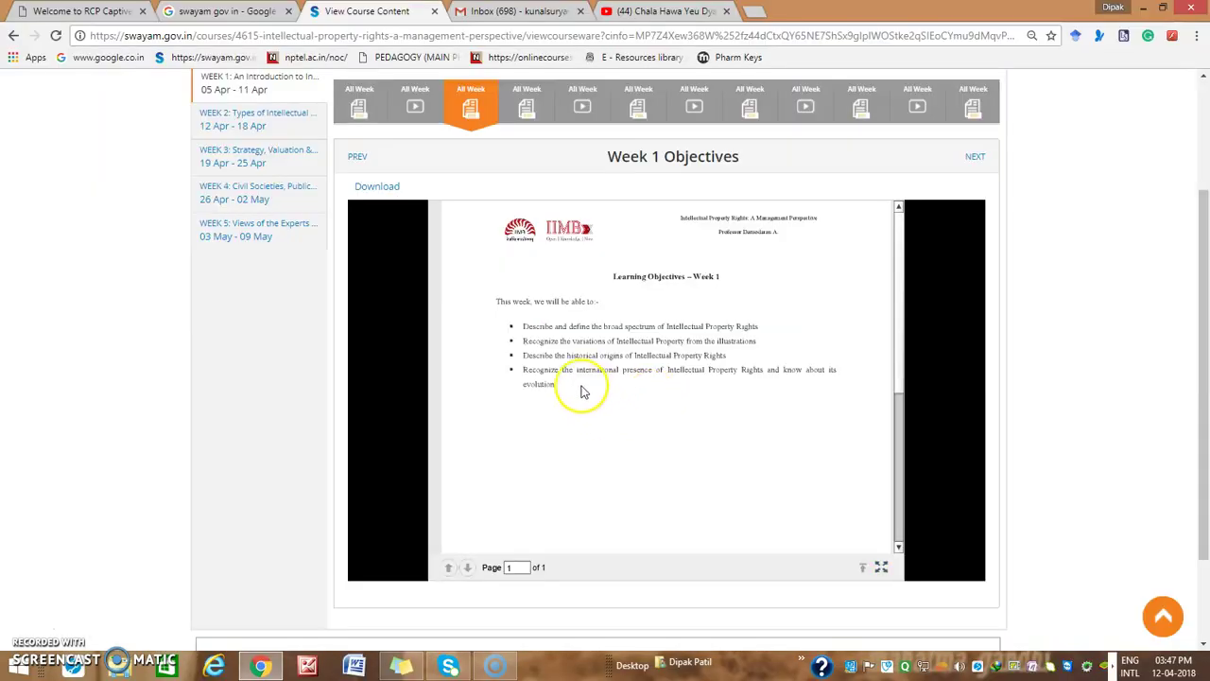
pyautogui.scroll(1, 251, 241)
# Go from the Week 1 content back to the schedule, collapse Week 1, and open Overview
pyautogui.click(256, 166)
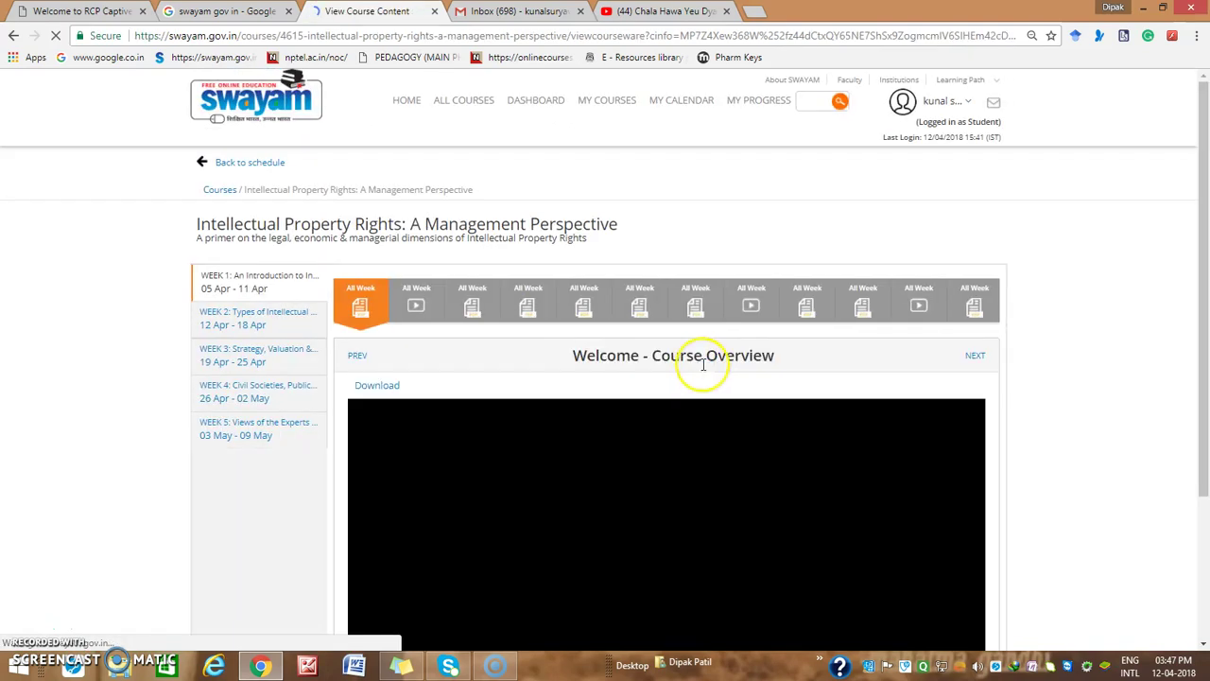
pyautogui.click(204, 164)
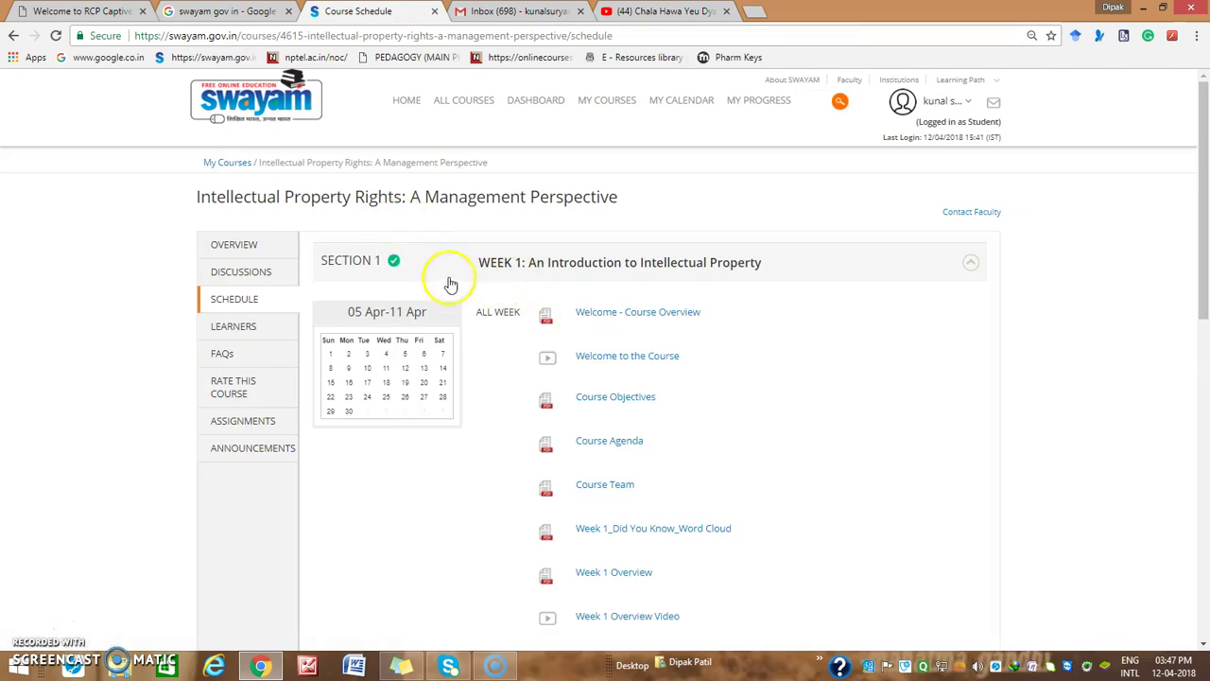
pyautogui.click(452, 263)
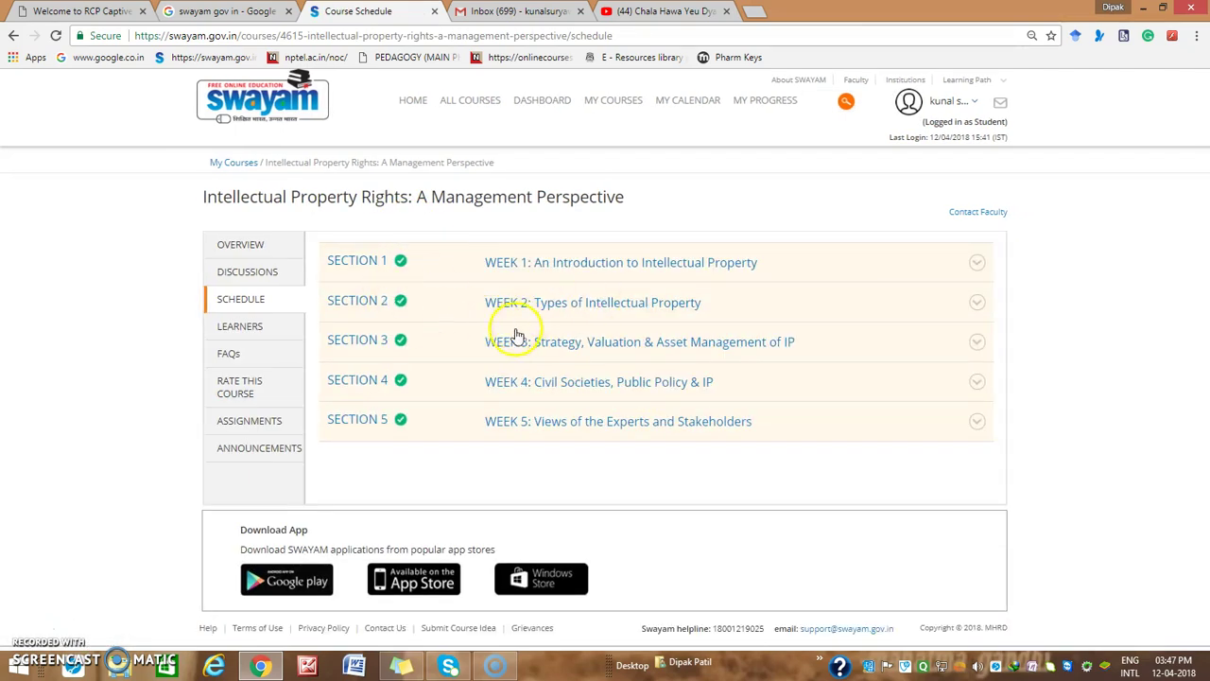
pyautogui.click(246, 244)
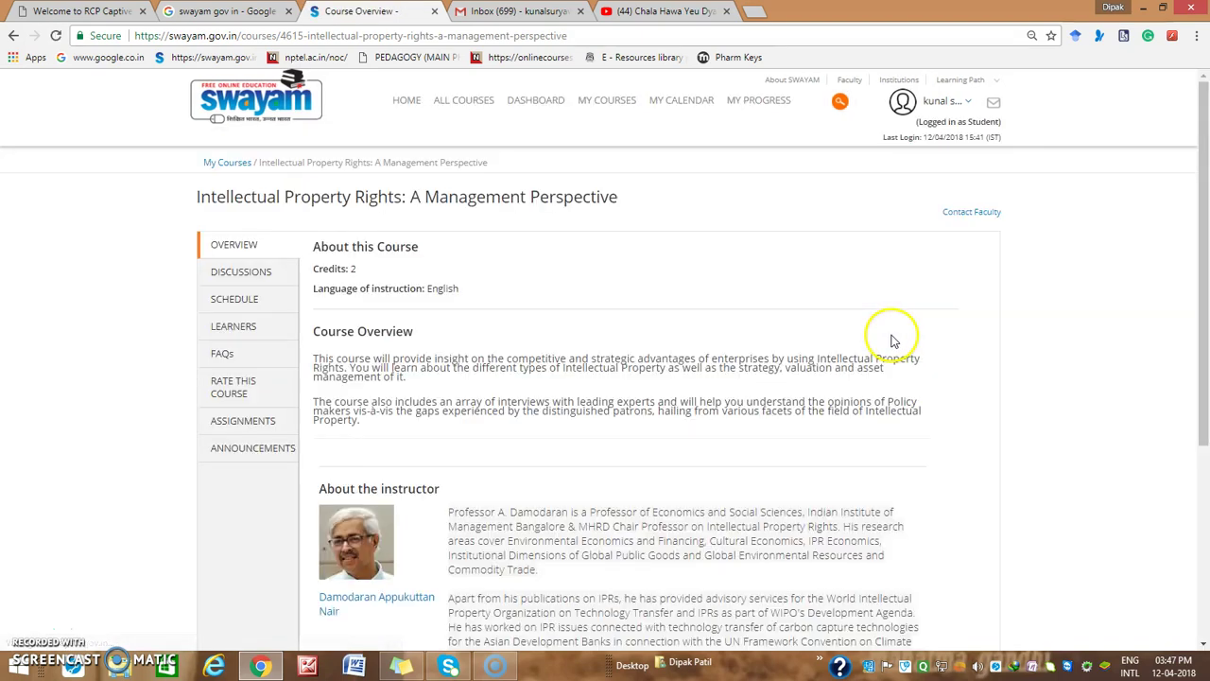